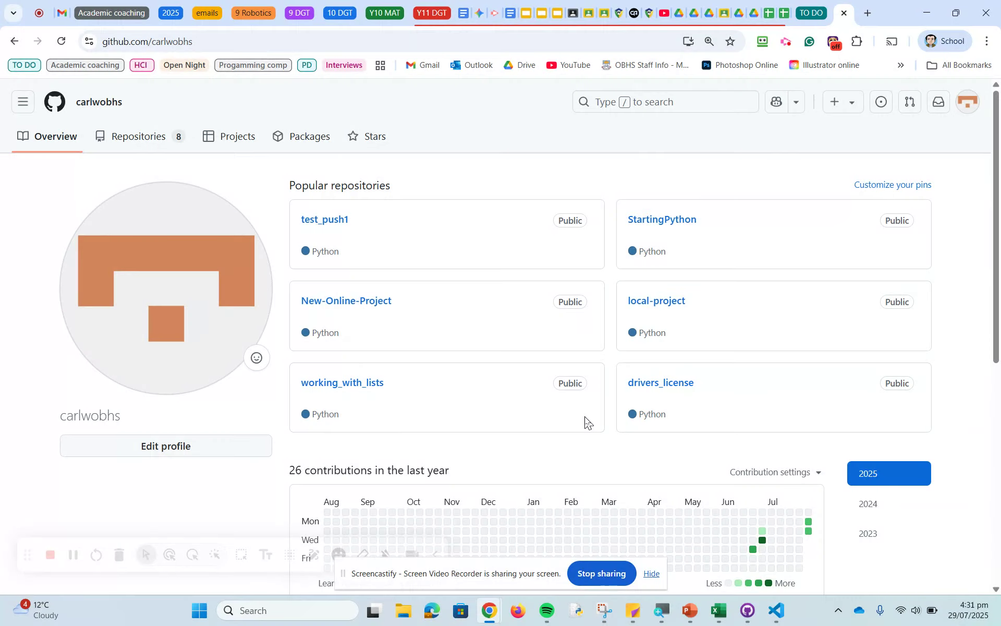
- Look over the popular repositories and the contribution activity on the GitHub profile overview
scroll(586, 420, down, 4)
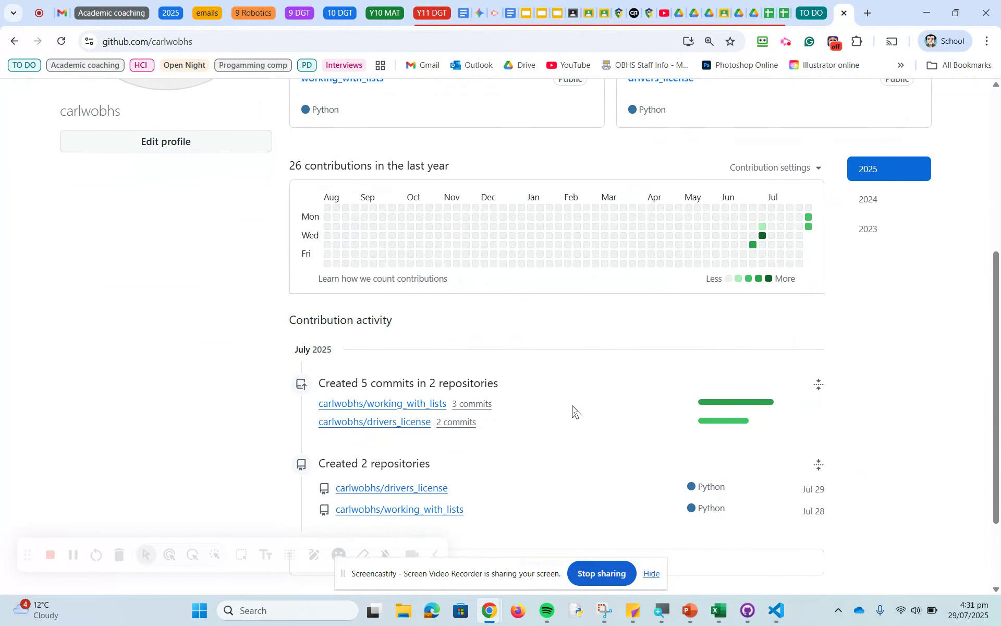
scroll(574, 409, down, 1)
scroll(573, 412, up, 4)
scroll(573, 409, up, 4)
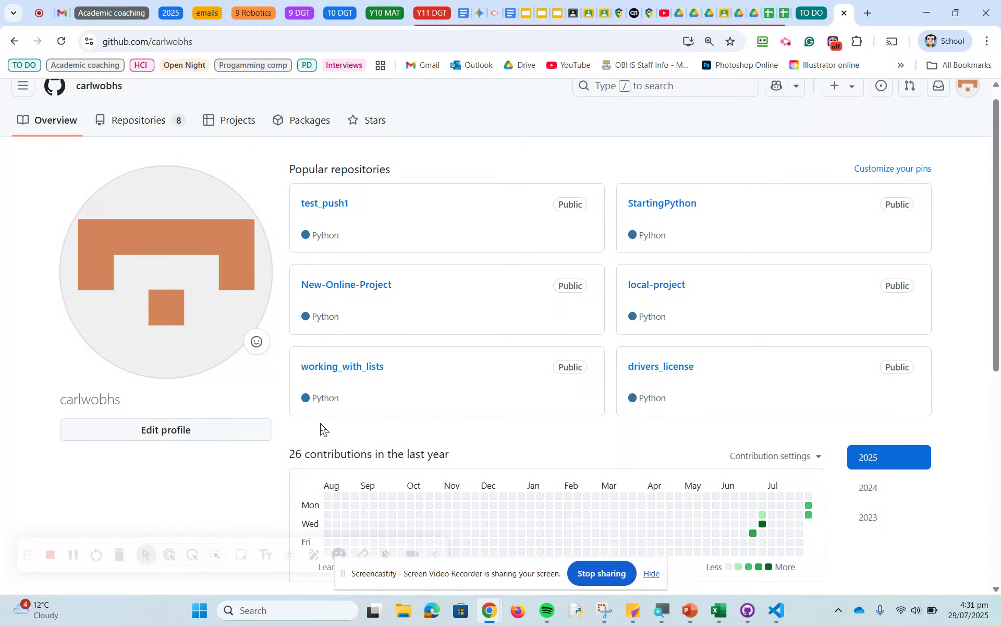
scroll(321, 428, up, 1)
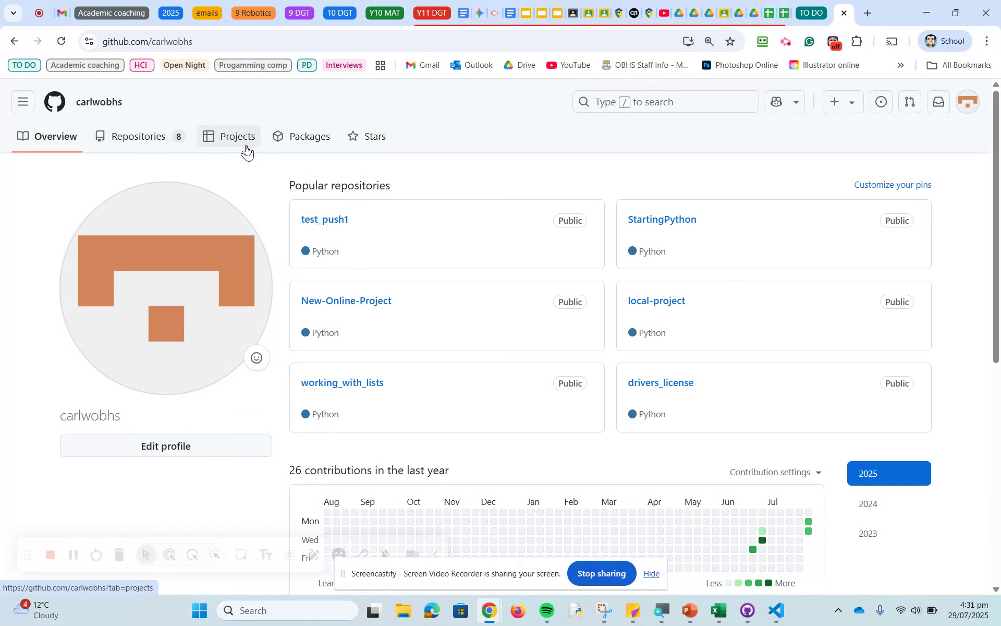
- Look through the profile's full list of repositories and check the options for creating new items
click(127, 141)
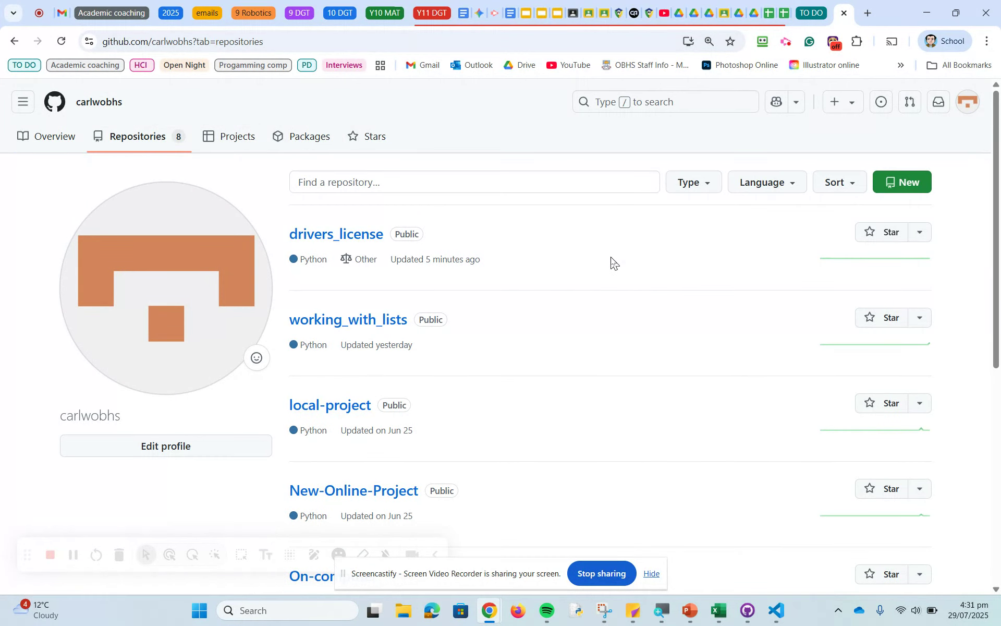
scroll(613, 262, down, 8)
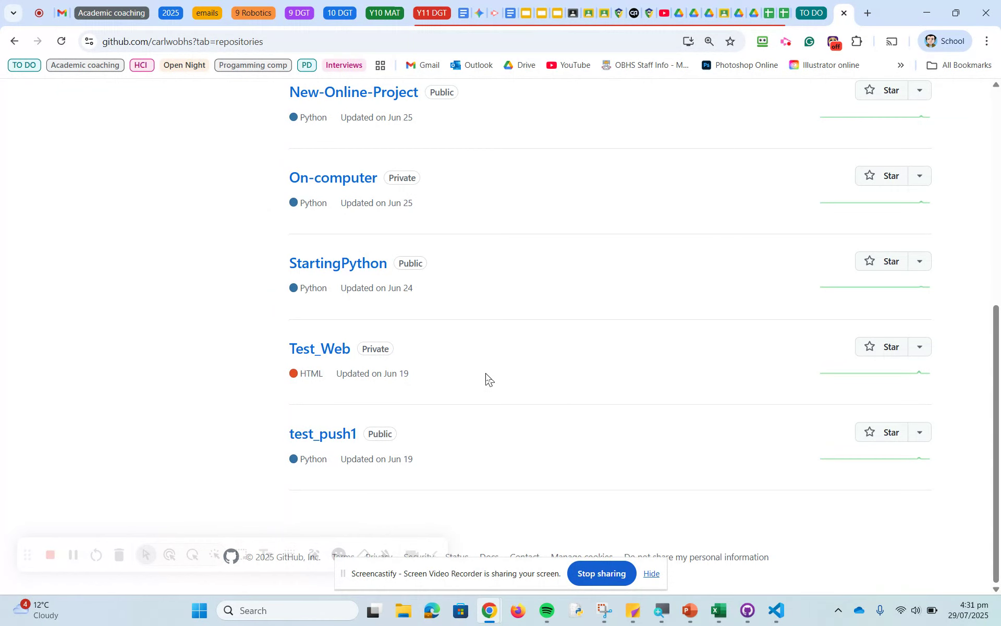
scroll(538, 391, up, 1)
scroll(537, 391, up, 5)
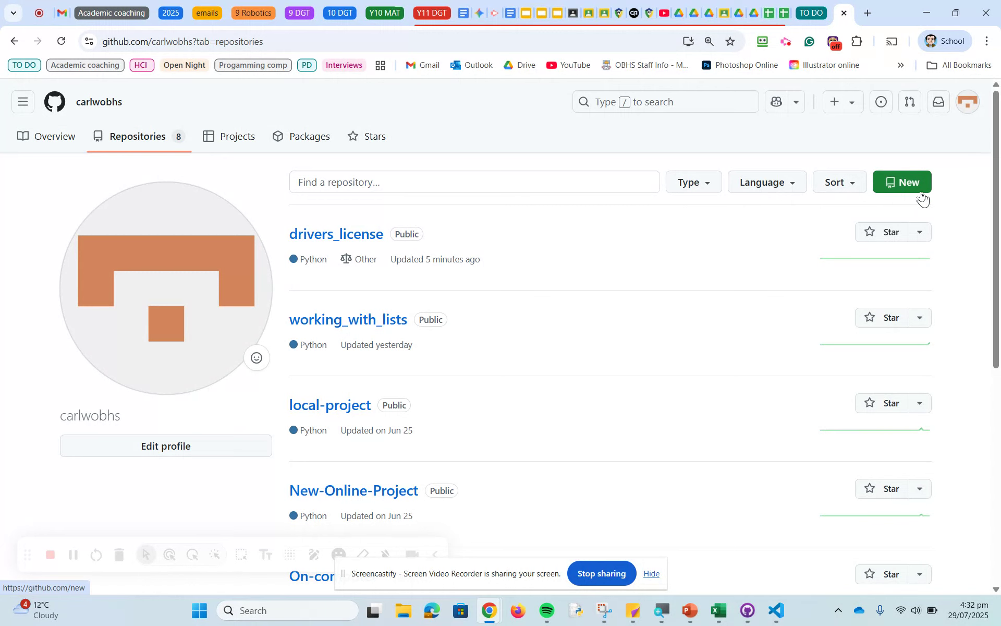
click(851, 106)
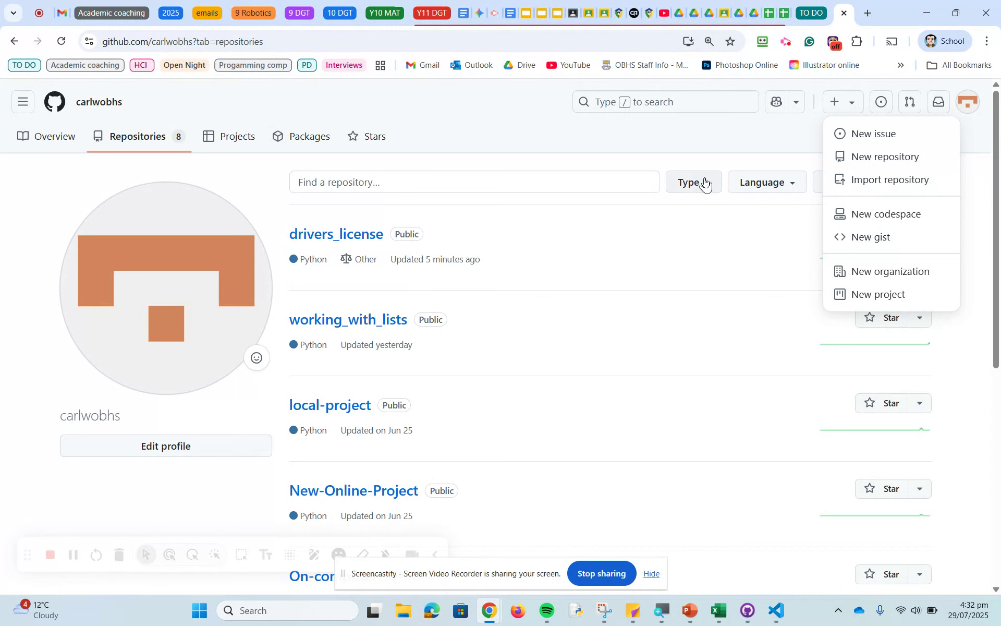
click(633, 167)
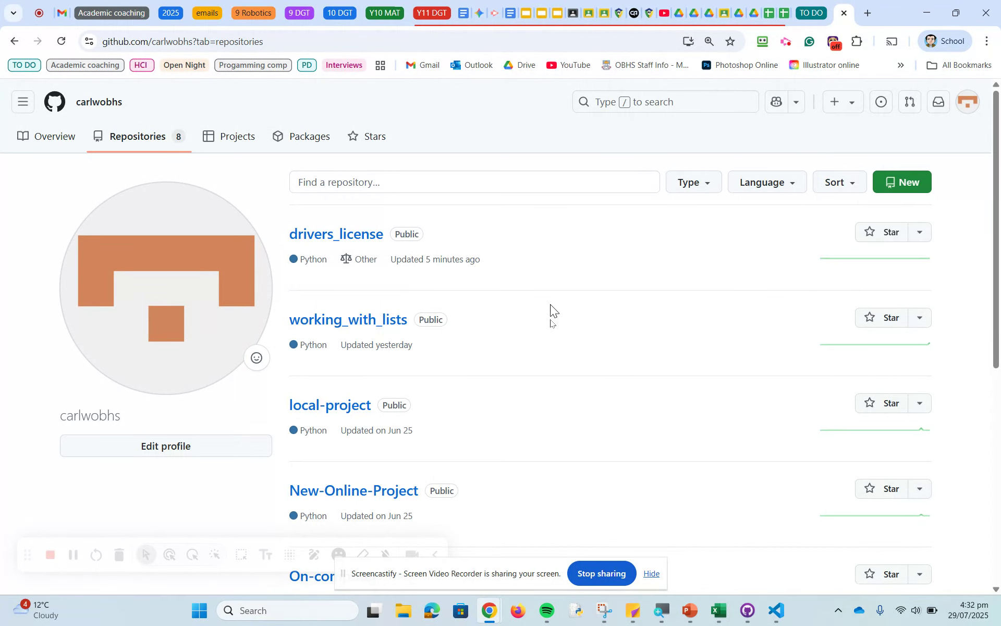
scroll(555, 350, down, 3)
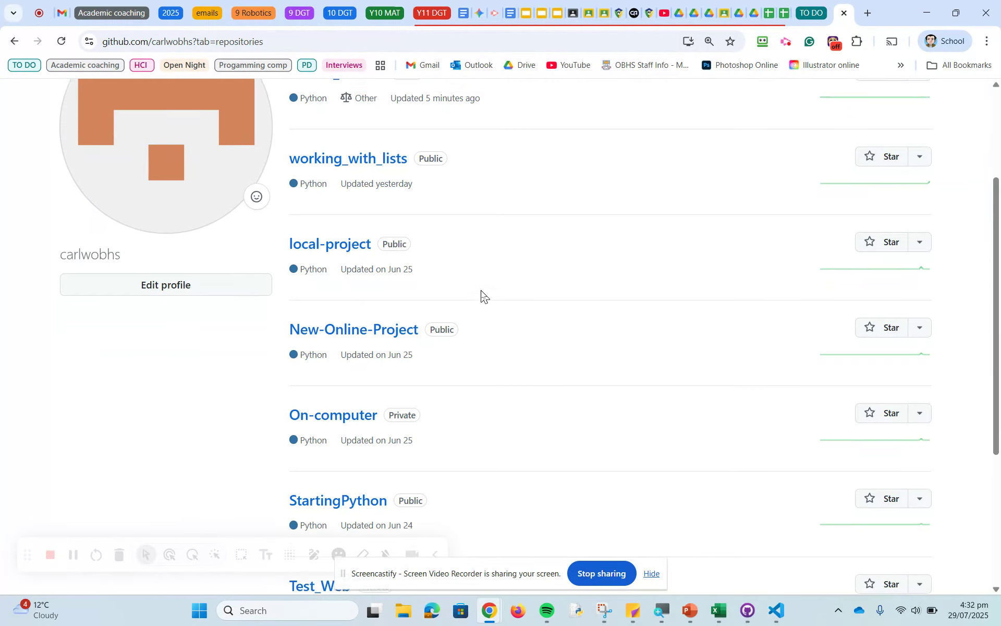
scroll(481, 293, up, 3)
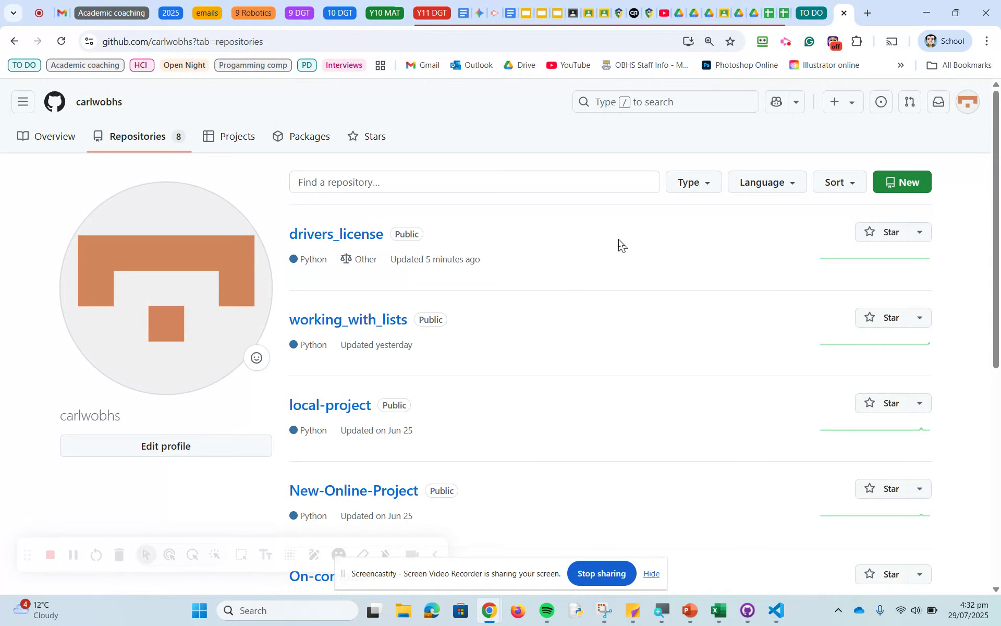
scroll(618, 275, down, 4)
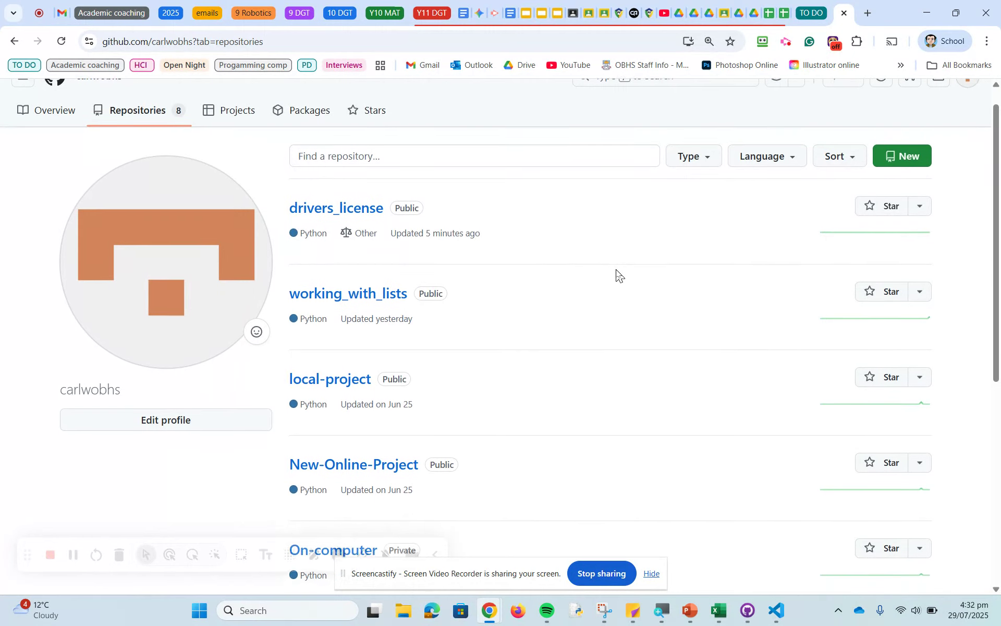
scroll(618, 275, up, 4)
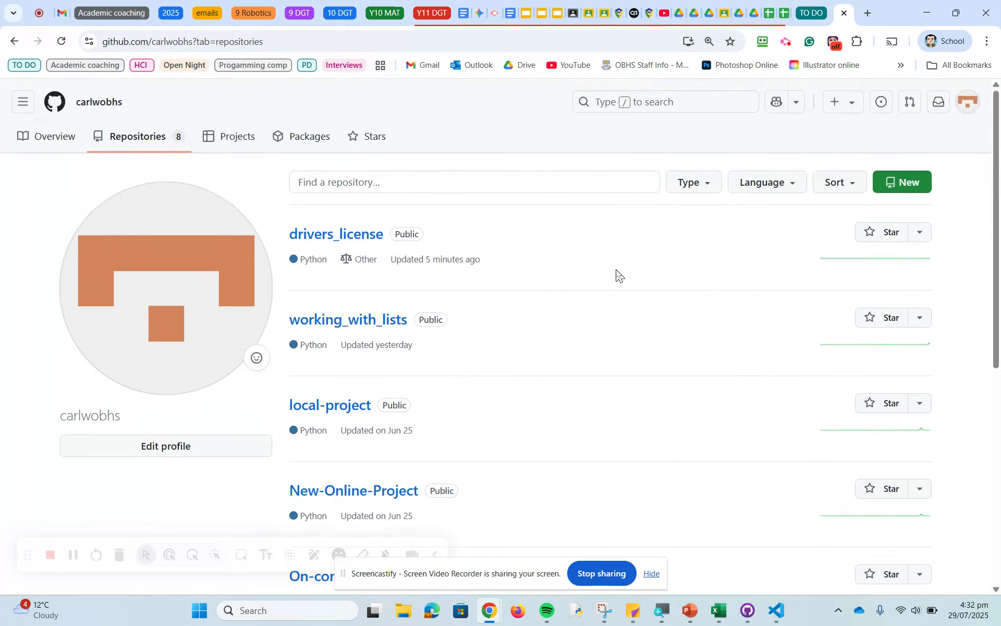
scroll(532, 237, down, 7)
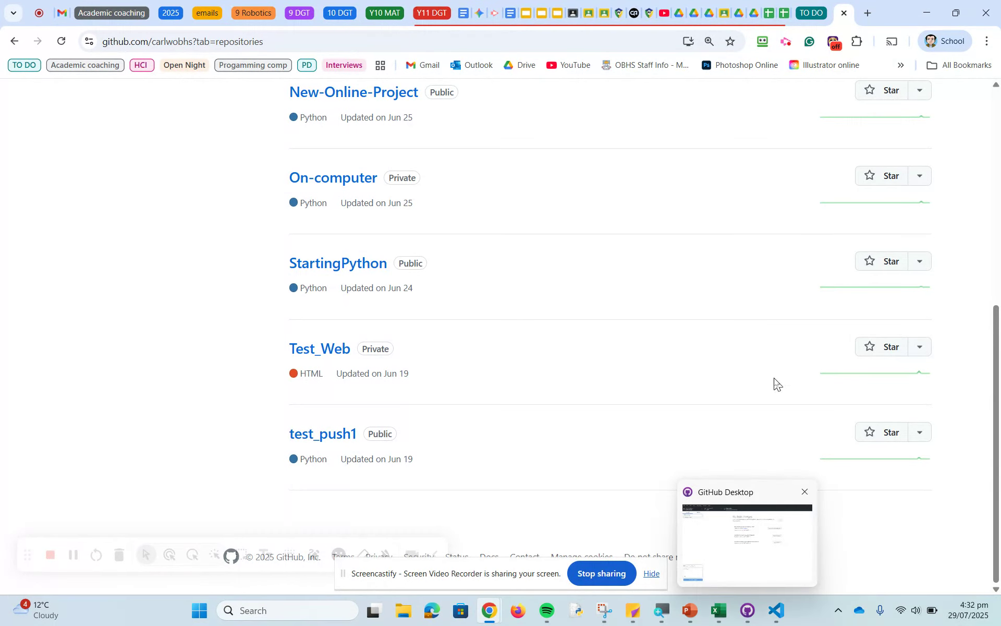
- Switch to GitHub Desktop and start a new repository named Test-repo, with a hyphen instead of a space
click(919, 13)
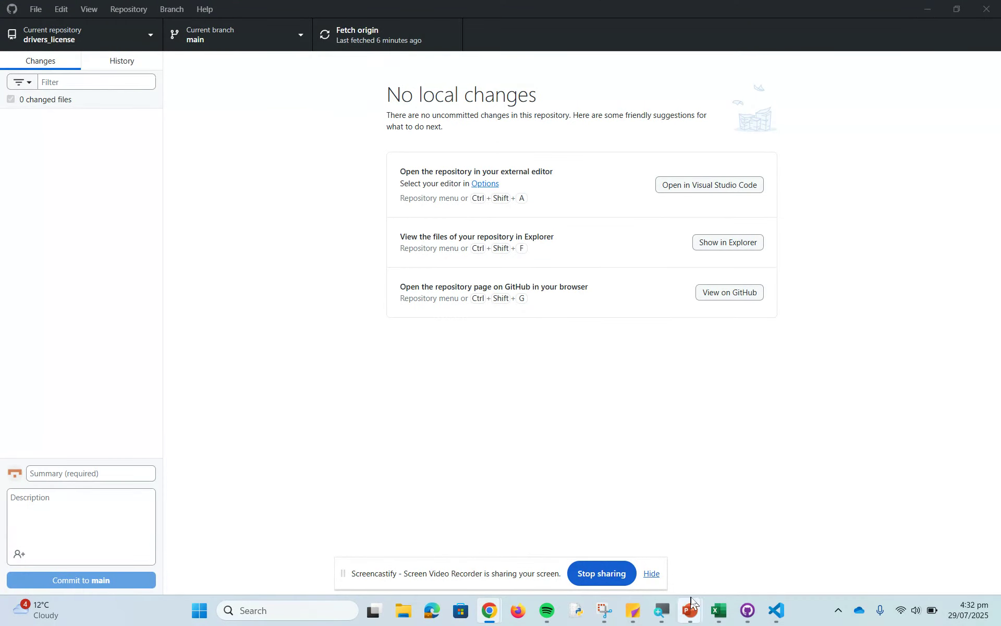
mouse_move(747, 613)
click(36, 10)
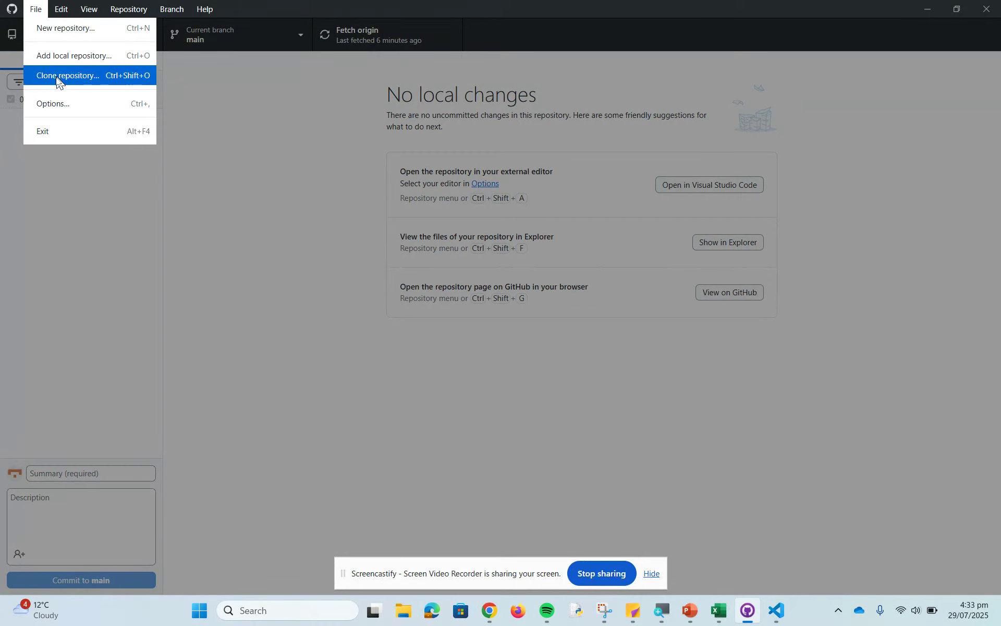
click(59, 30)
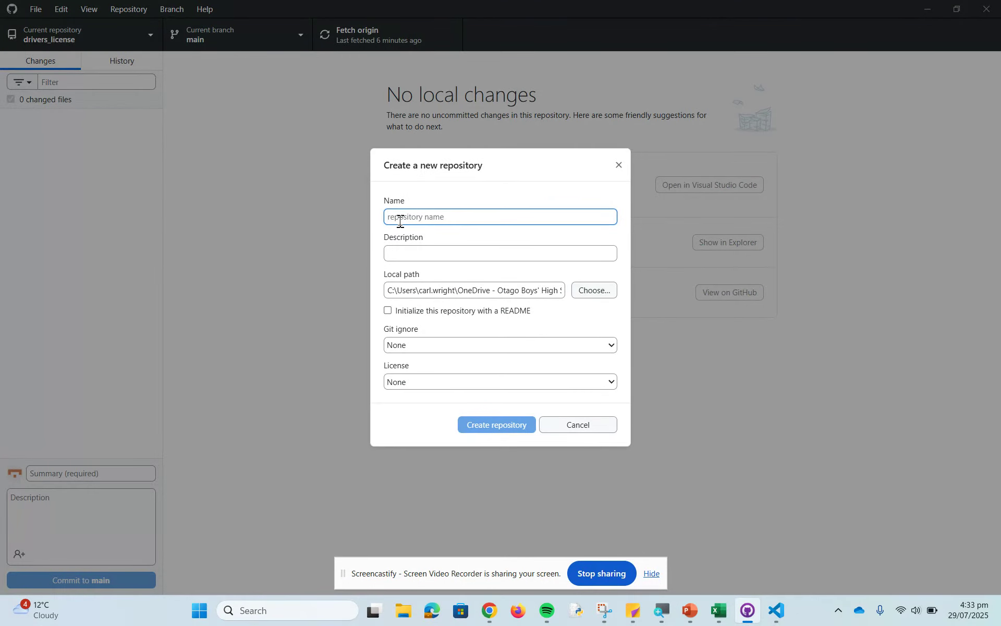
text(Test repo)
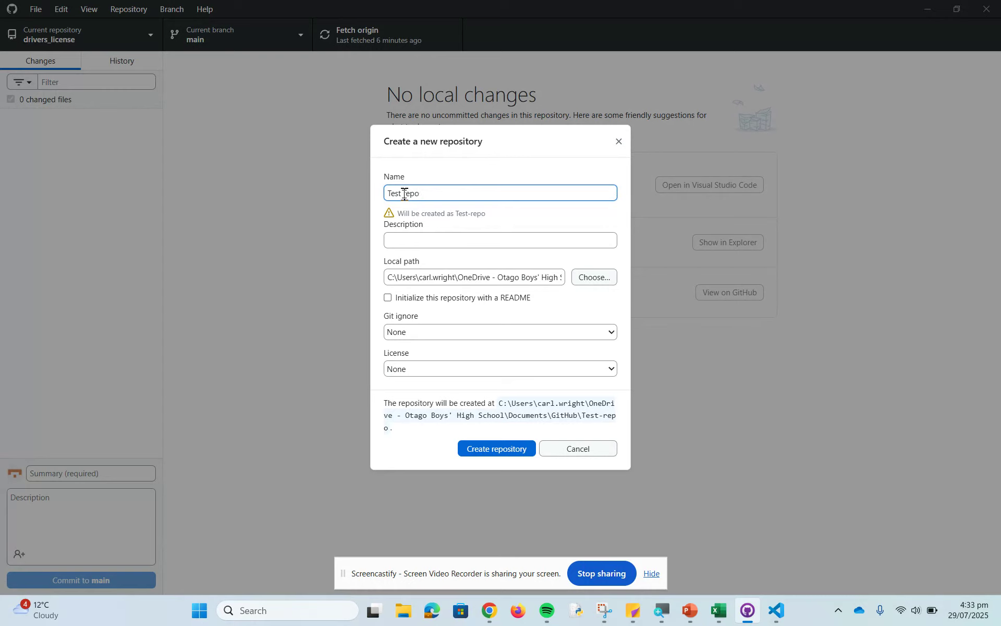
click(404, 194)
key(BackSpace)
text(-)
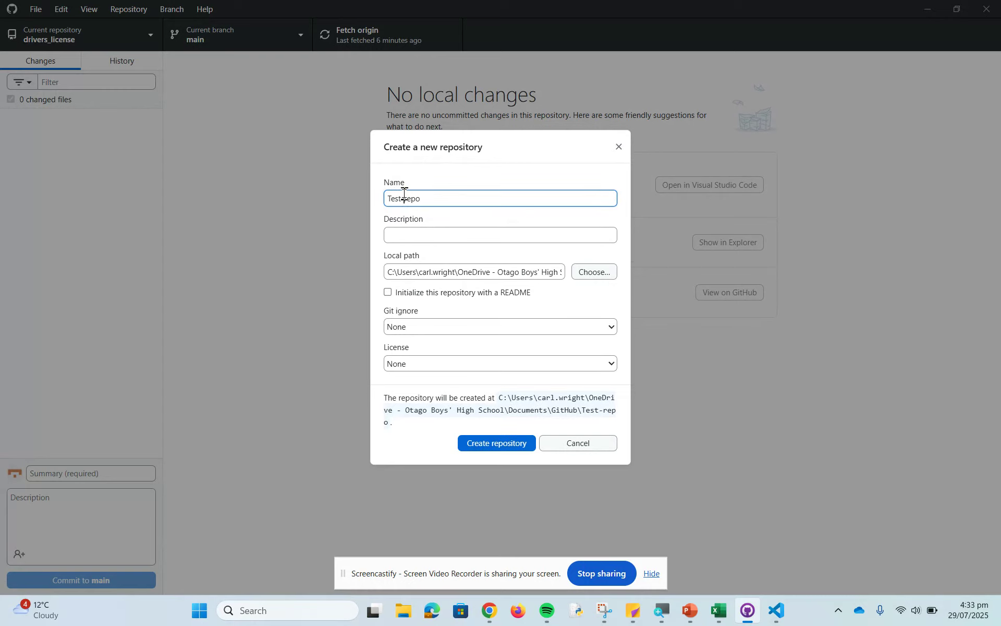
- Create the repository with an empty description, no README, and Git ignore and License left at None
click(403, 234)
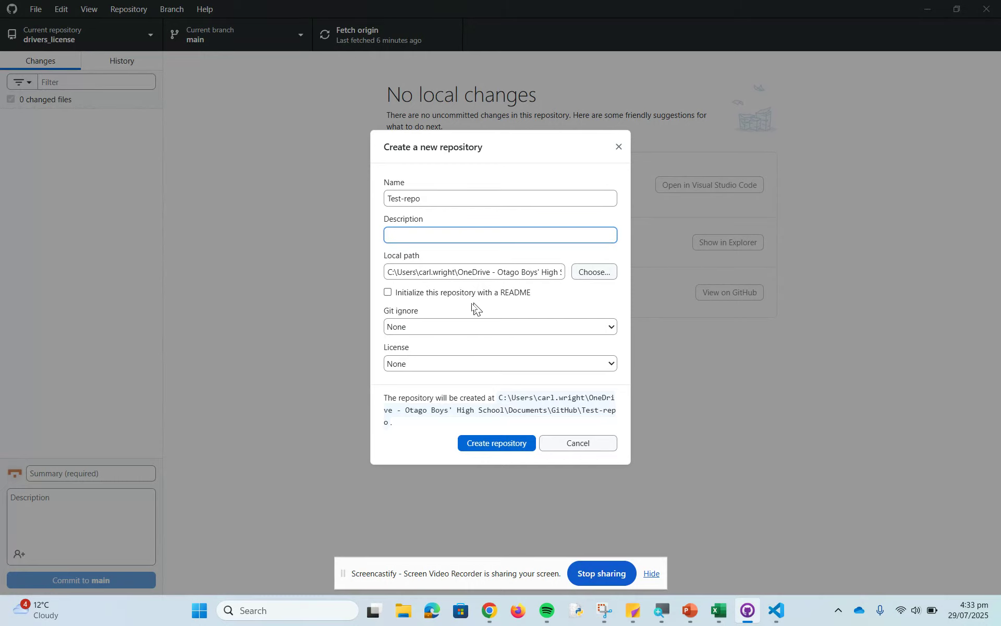
click(612, 332)
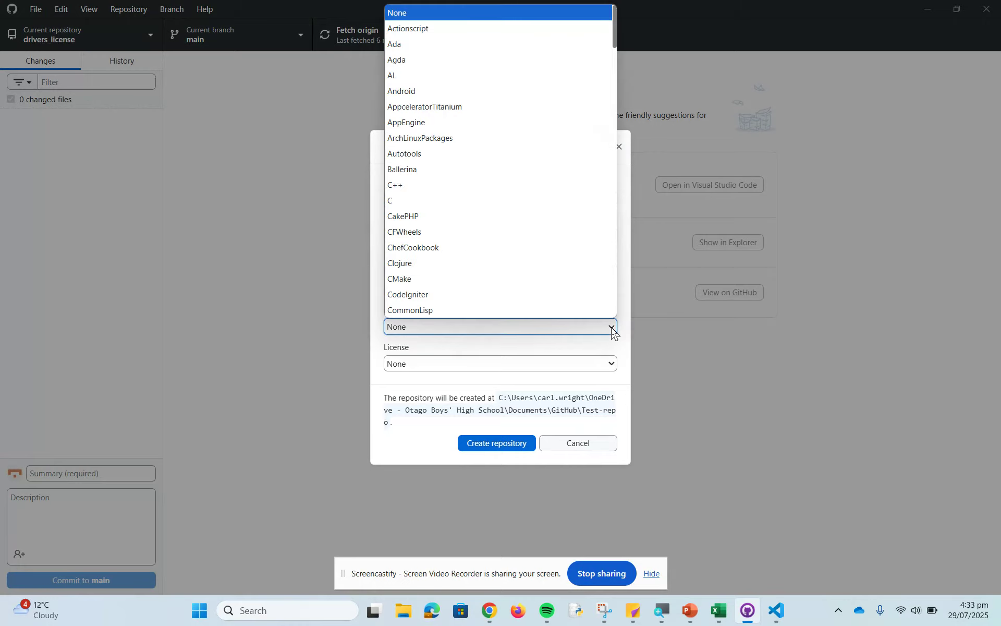
click(612, 332)
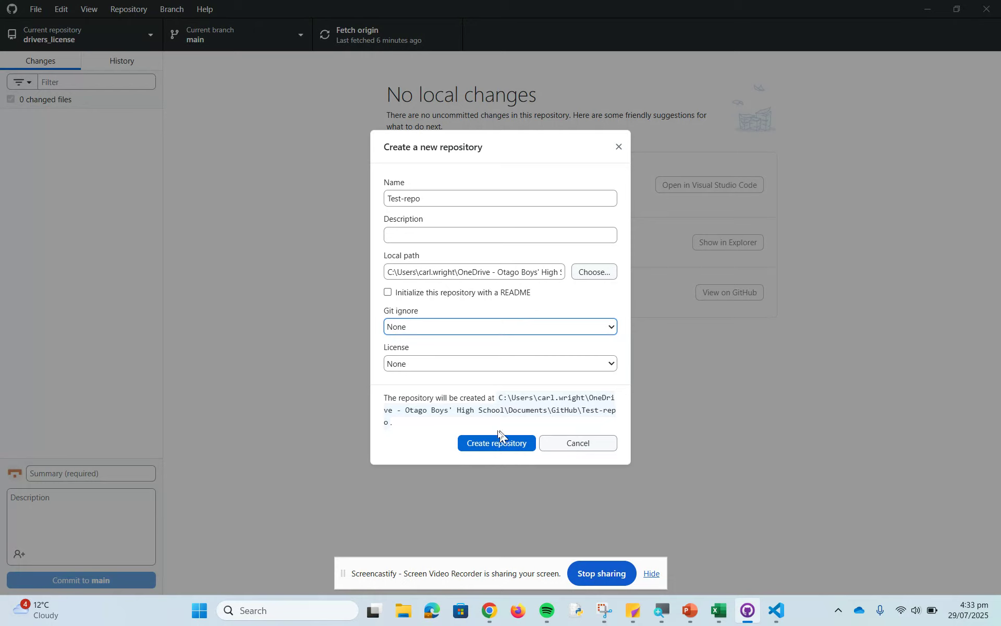
click(489, 443)
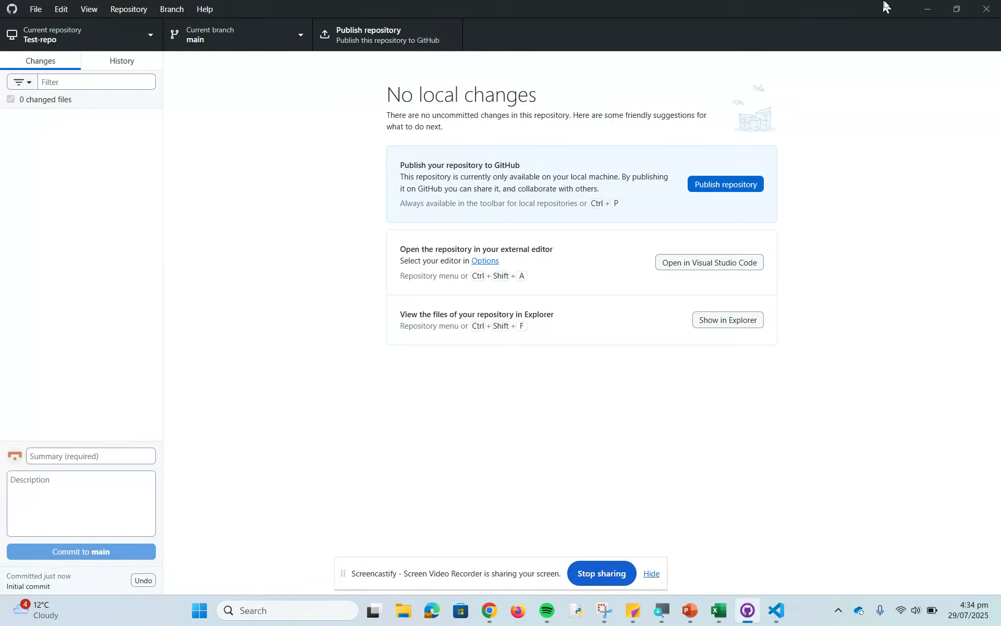
- Minimize the open GitHub Desktop, Excel and Chrome windows to reveal the desktop
click(924, 9)
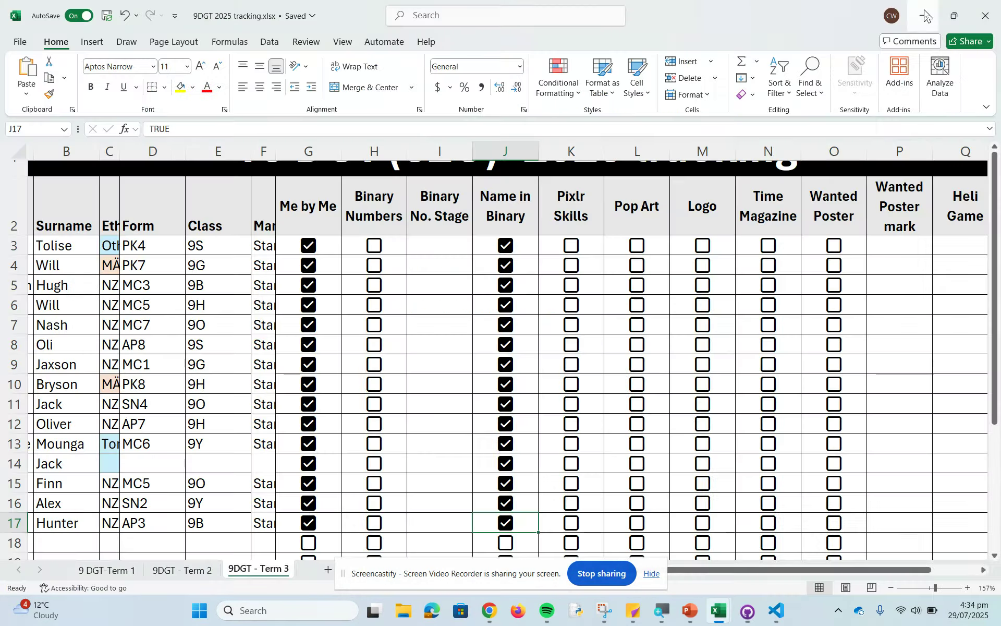
click(925, 11)
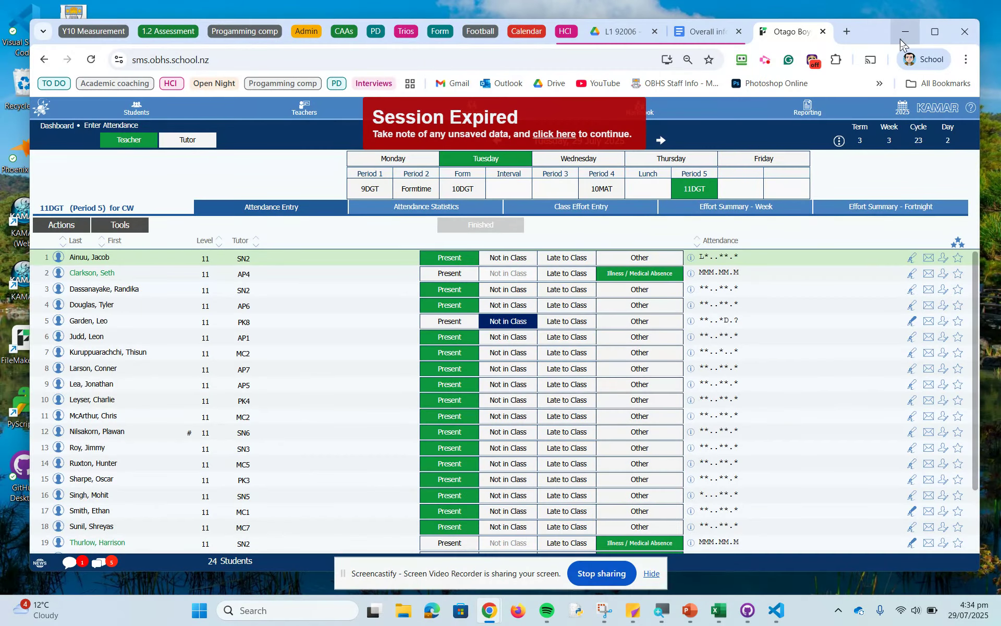
click(906, 32)
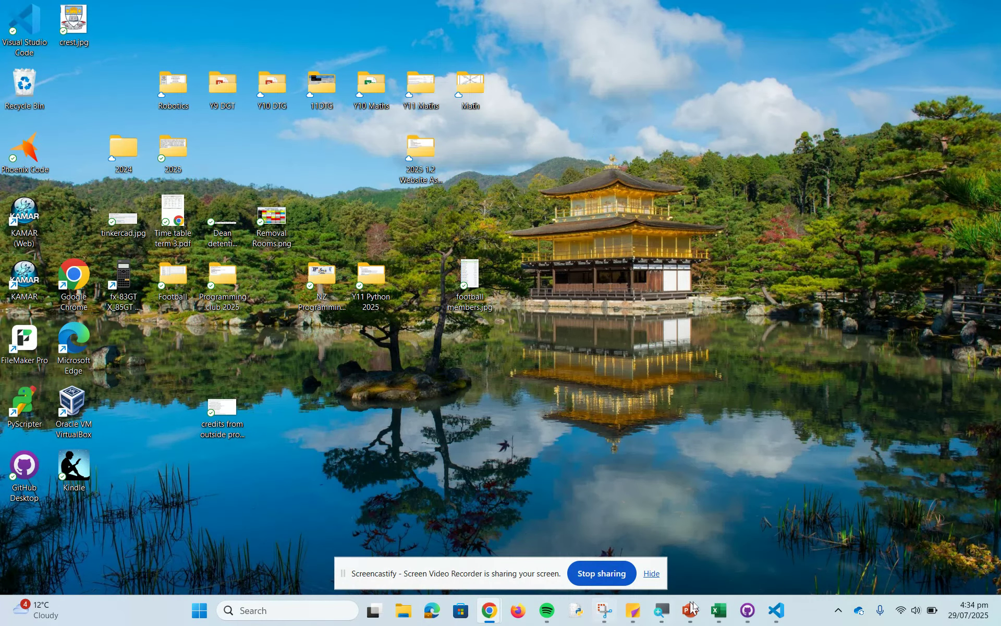
click(751, 615)
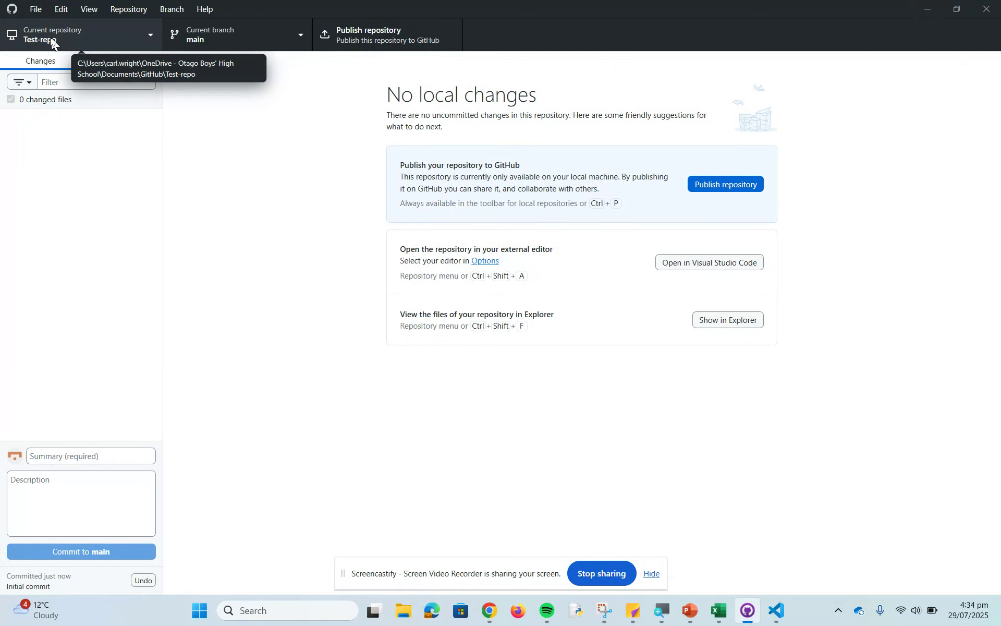
click(926, 11)
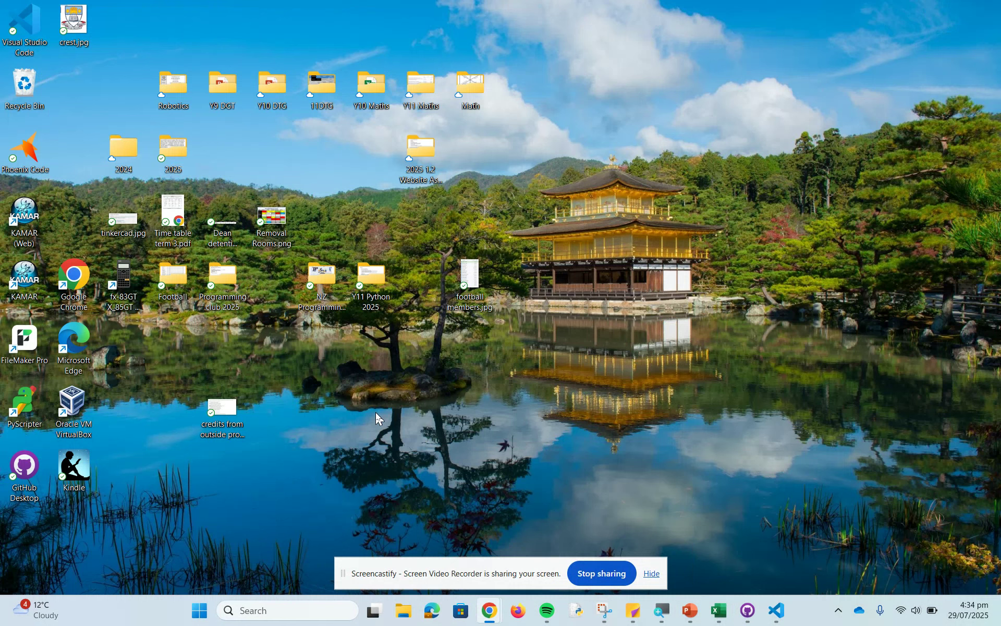
- Check the GitHub folder inside Documents for the Test-repo folder in File Explorer, and close the window
key(super+e)
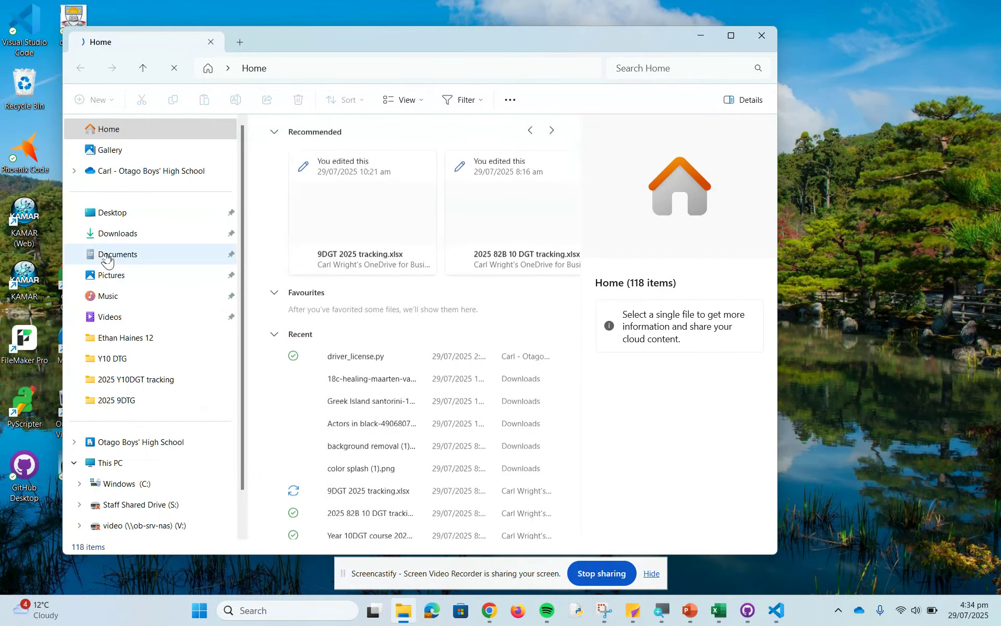
click(103, 255)
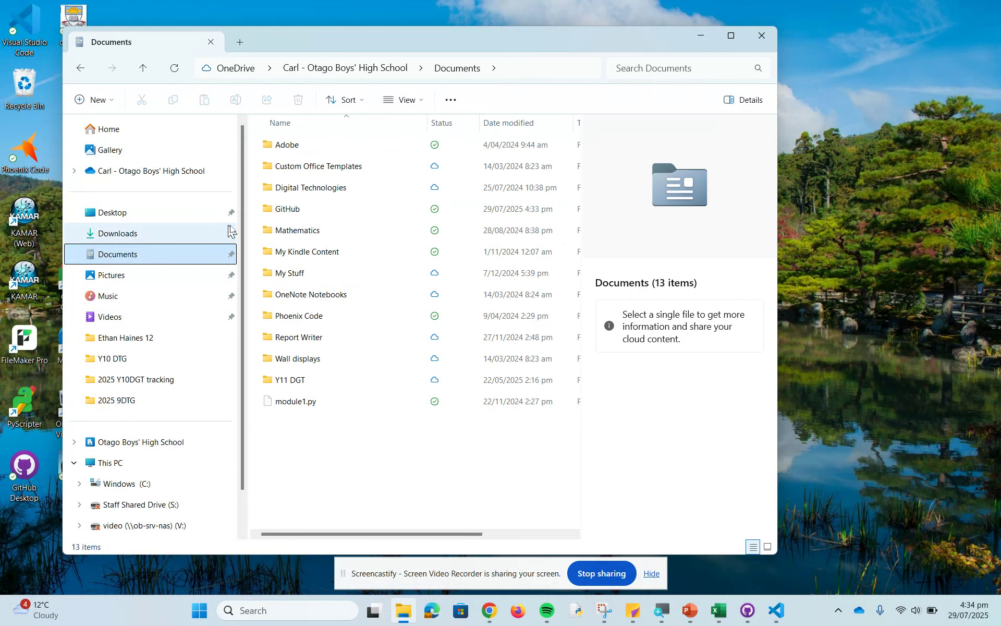
click(269, 209)
double_click(268, 209)
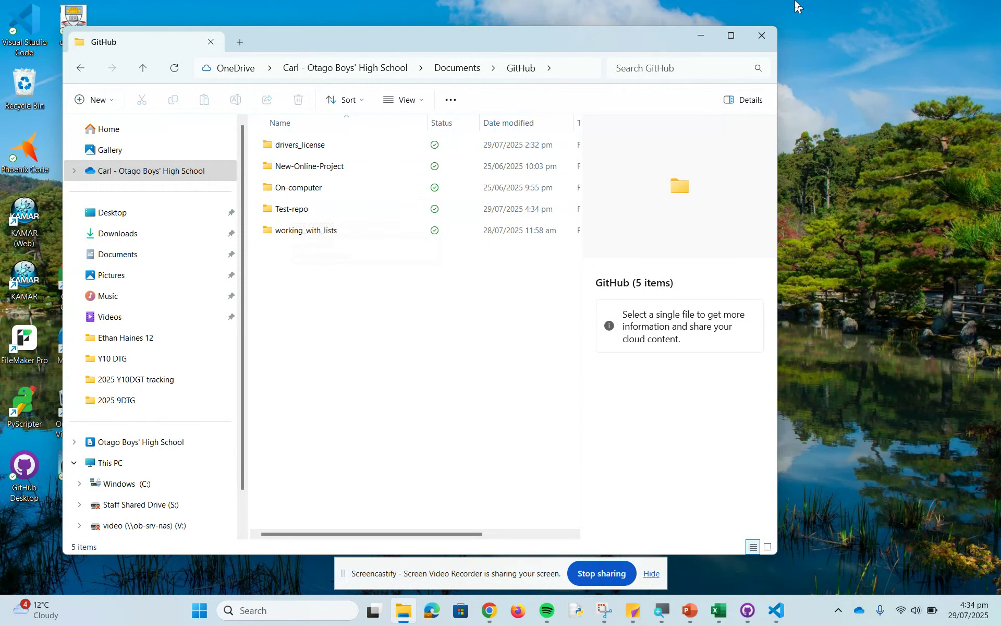
click(760, 36)
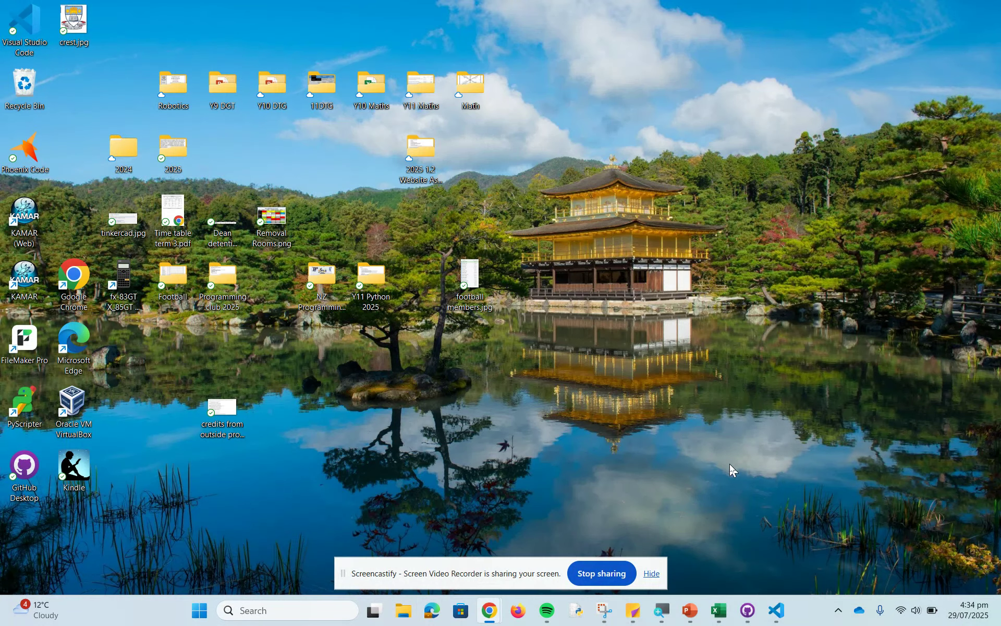
- Return to GitHub Desktop, open the Test-repo repository in Visual Studio Code and reposition the editor window
mouse_move(747, 614)
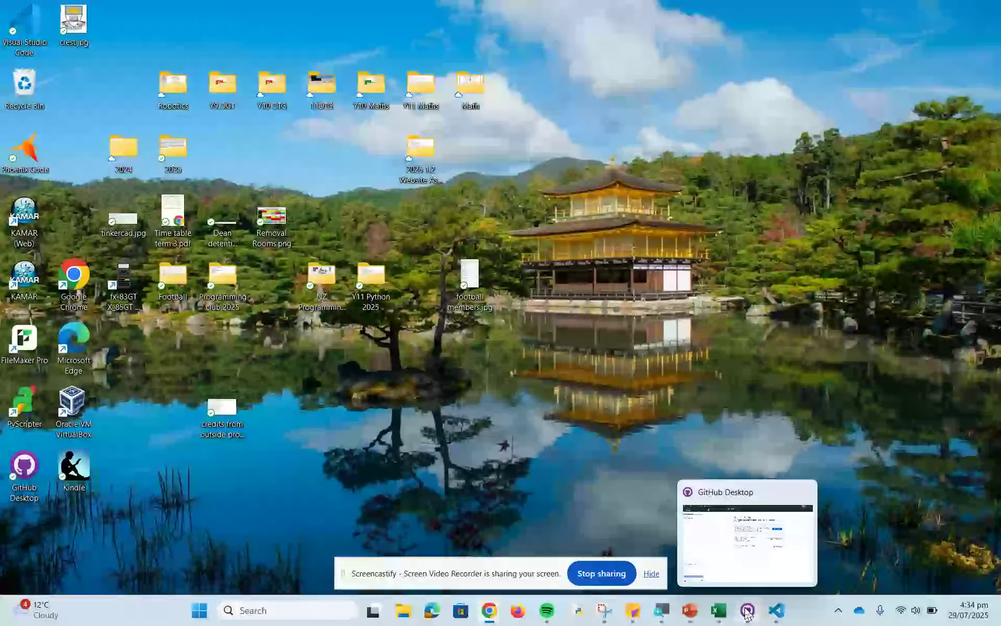
click(747, 611)
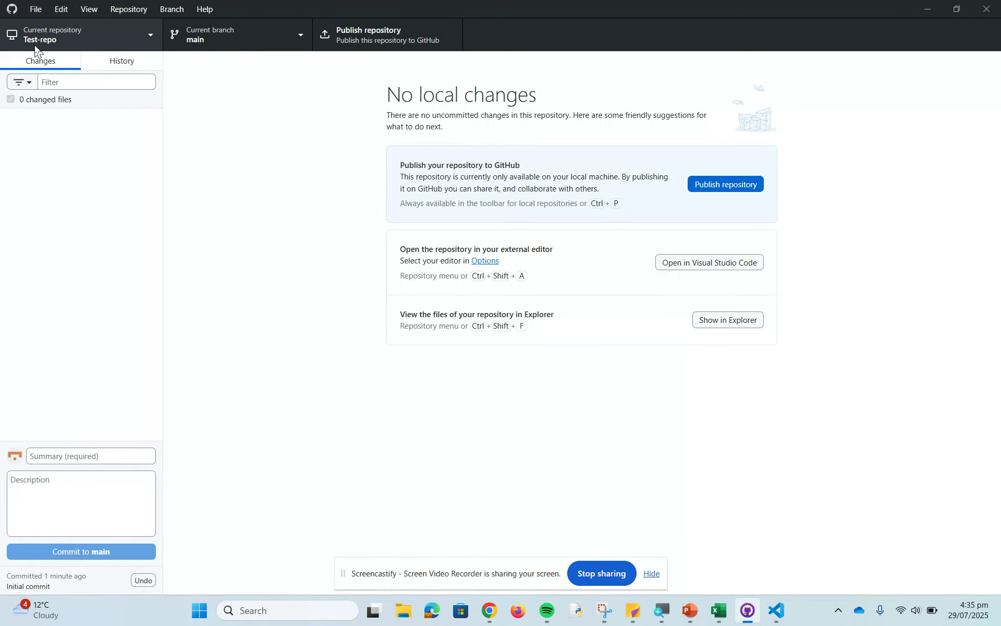
click(717, 263)
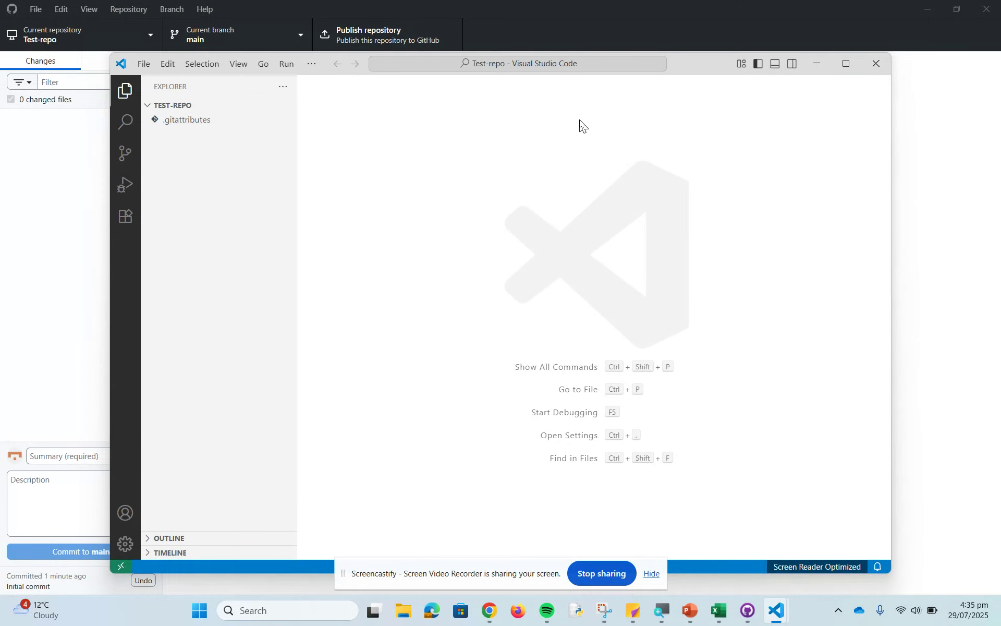
drag(692, 63, 599, 37)
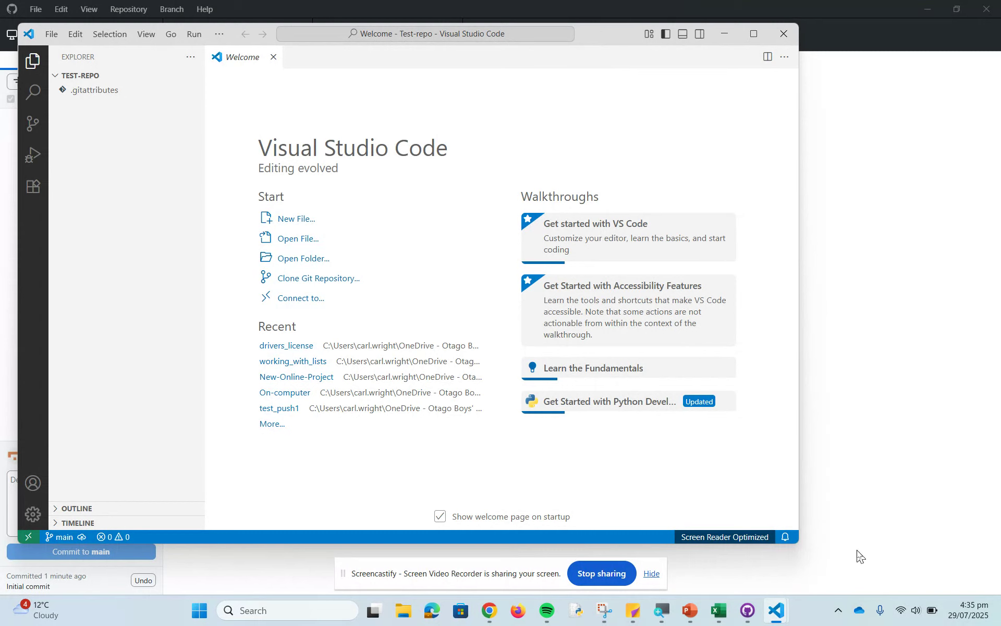
- Enlarge the editor window, move it aside, and examine the repository list in GitHub Desktop
drag(799, 542, 961, 570)
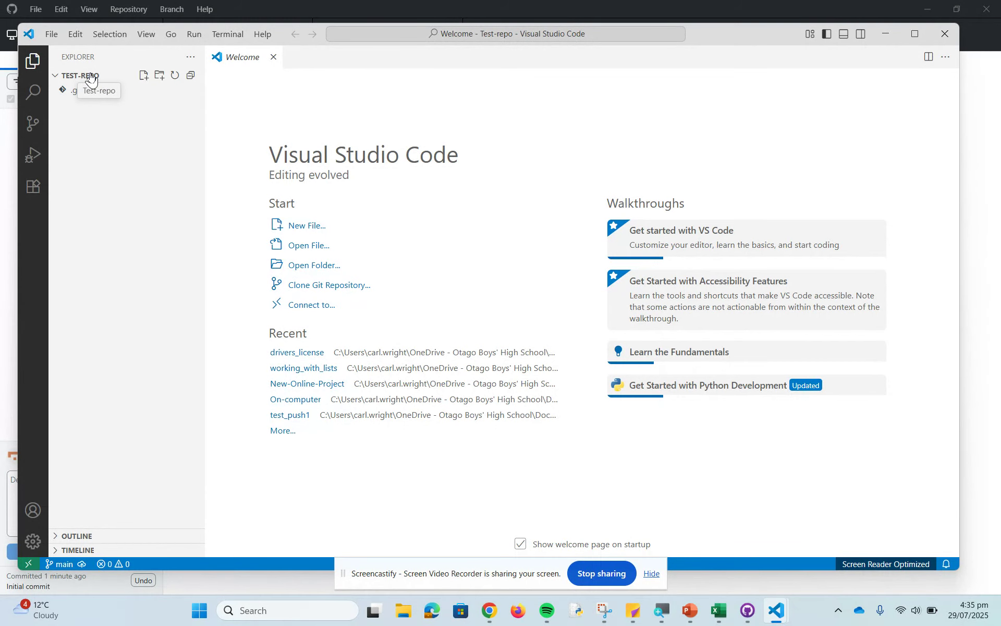
drag(713, 34, 823, 237)
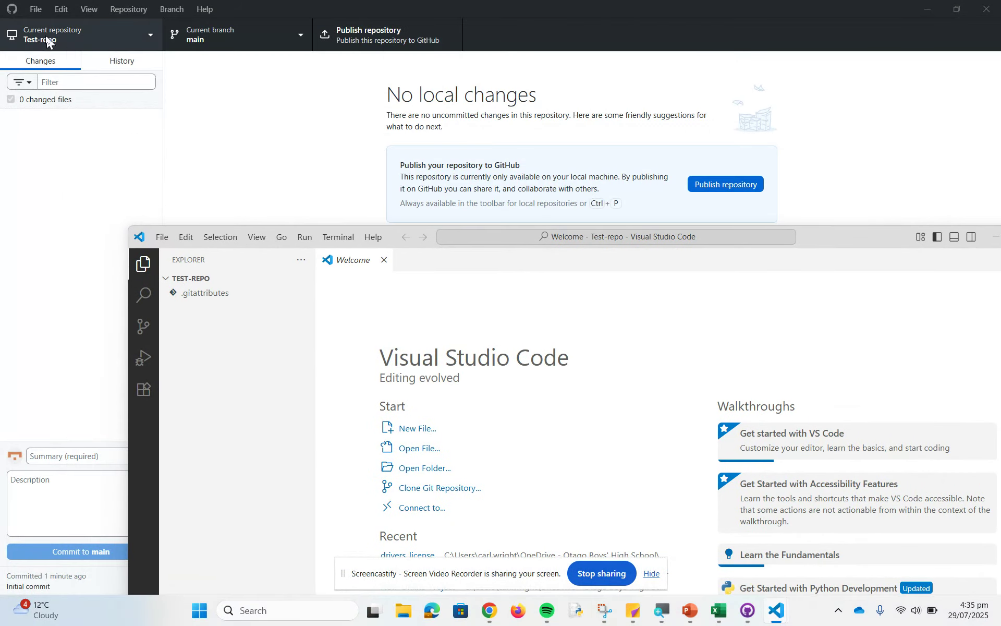
click(90, 31)
click(90, 31)
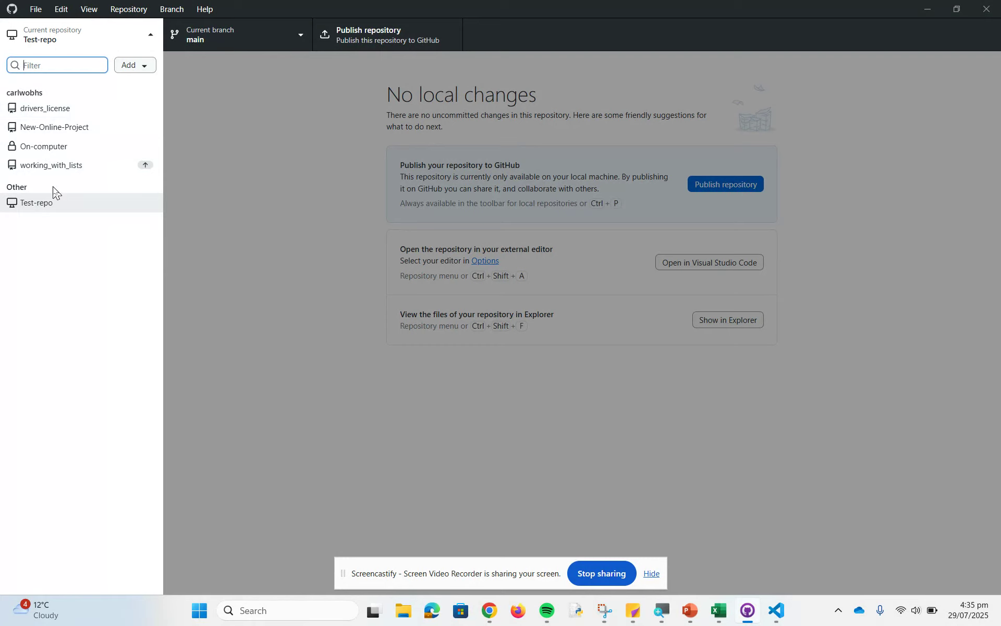
click(81, 38)
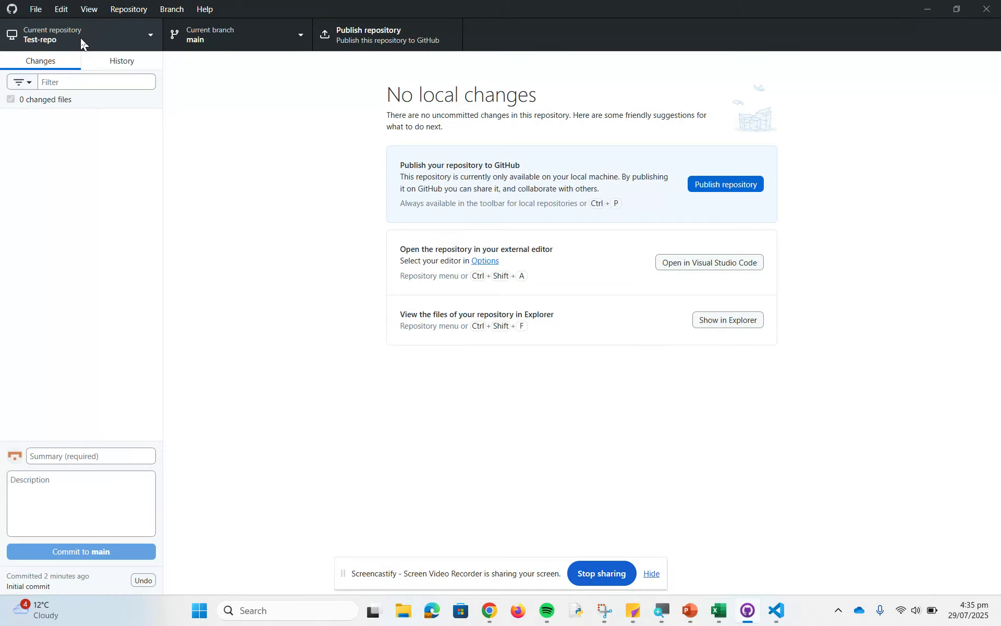
click(81, 36)
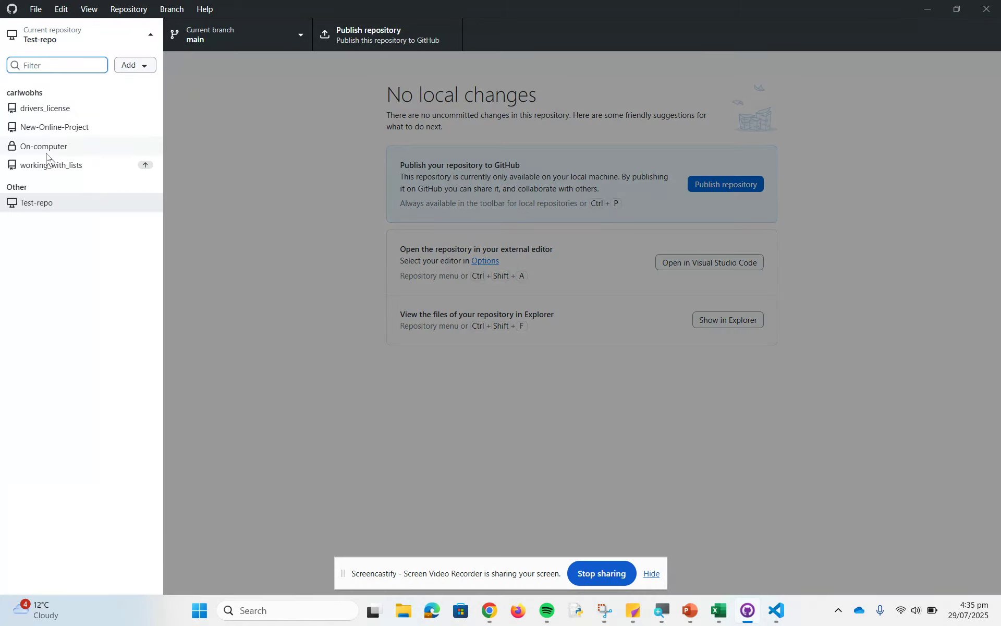
click(103, 35)
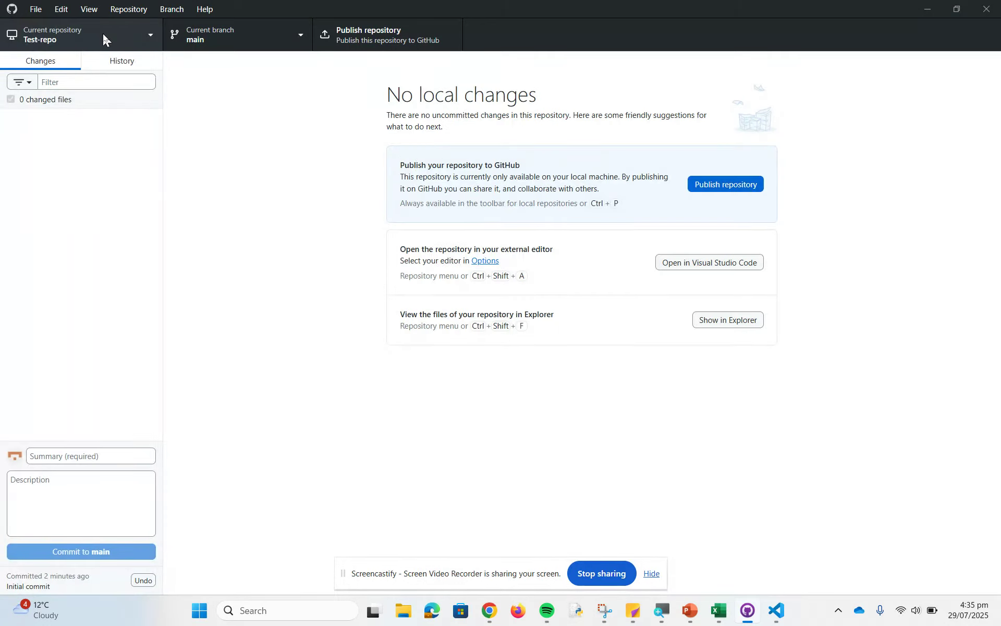
click(36, 12)
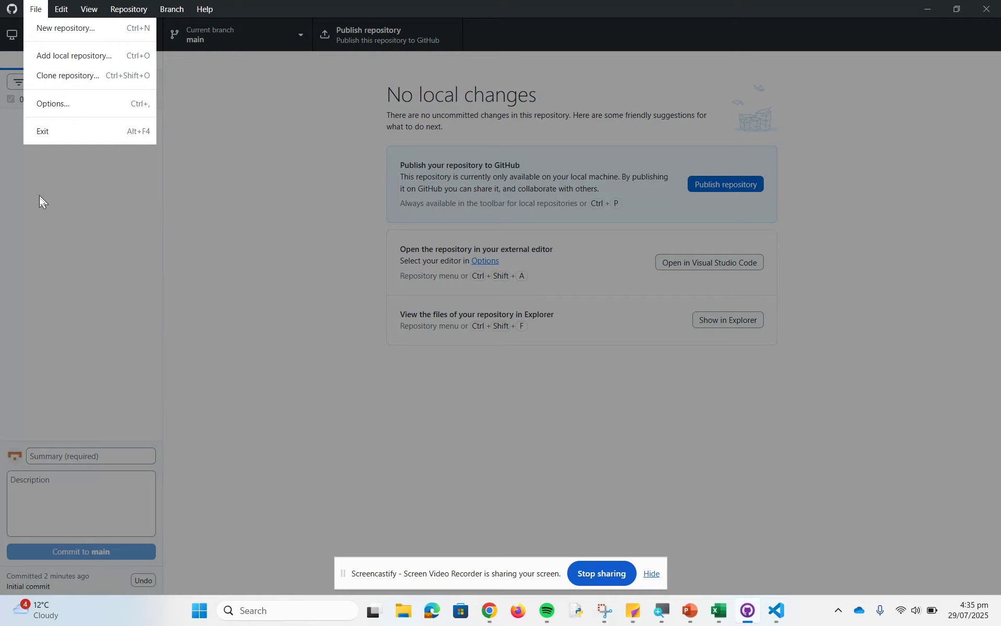
click(42, 210)
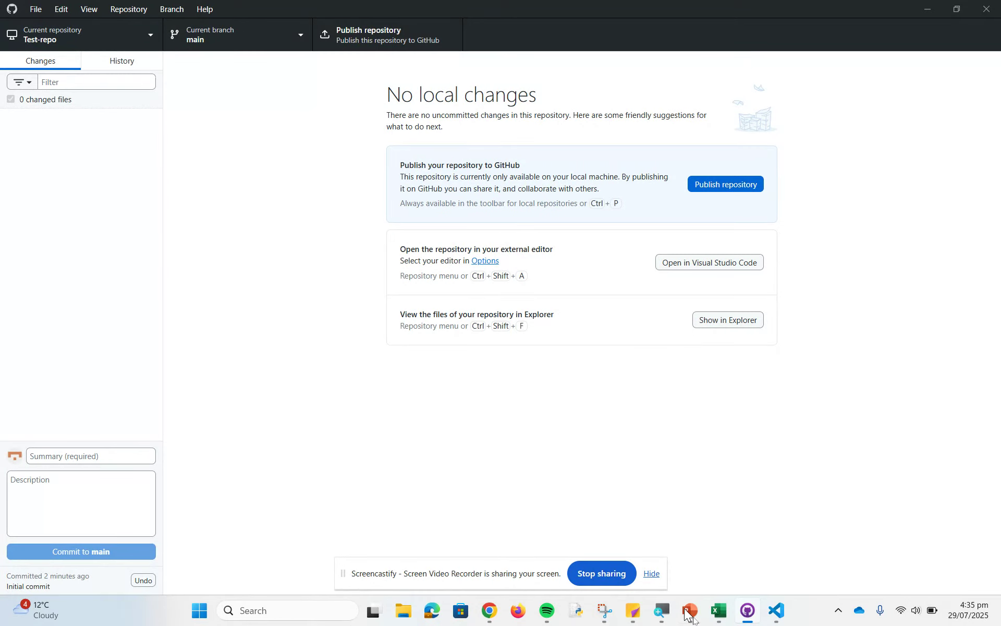
- Switch back to the Visual Studio Code window for Test-repo and move it so it is fully in view
mouse_move(774, 613)
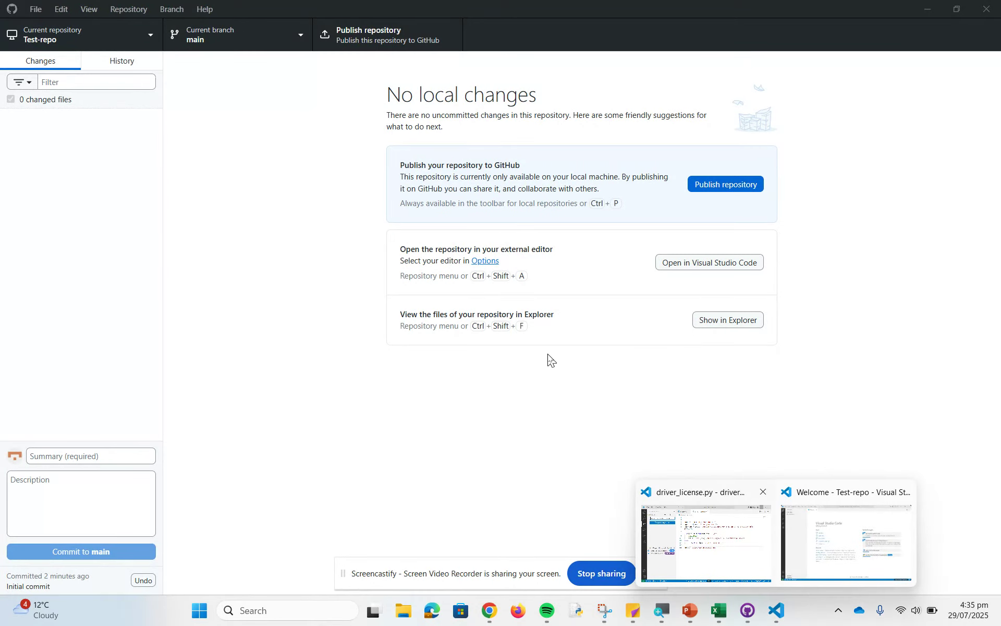
mouse_move(772, 509)
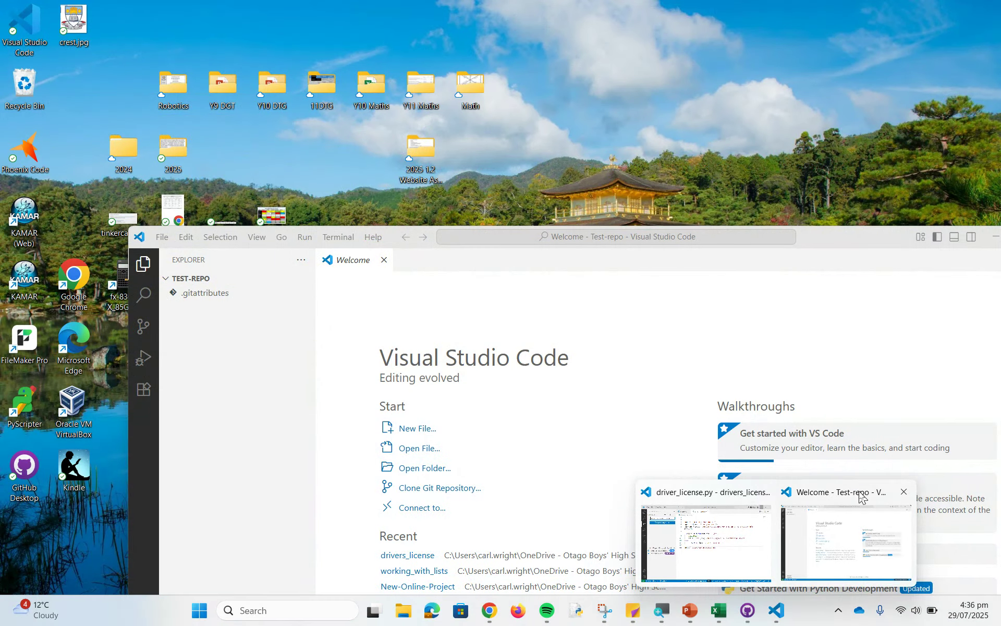
click(861, 496)
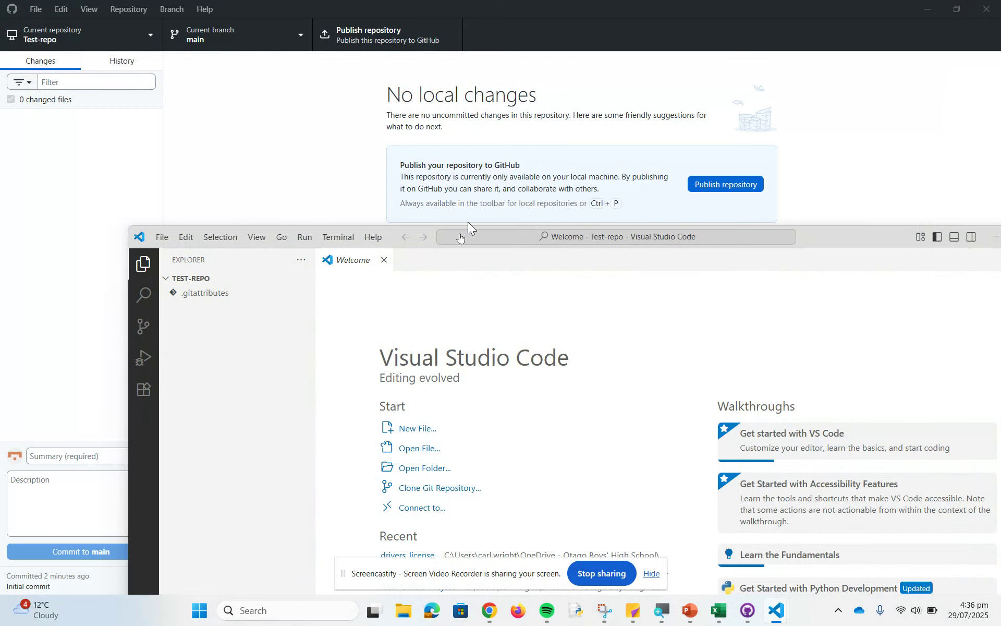
drag(834, 240, 702, 42)
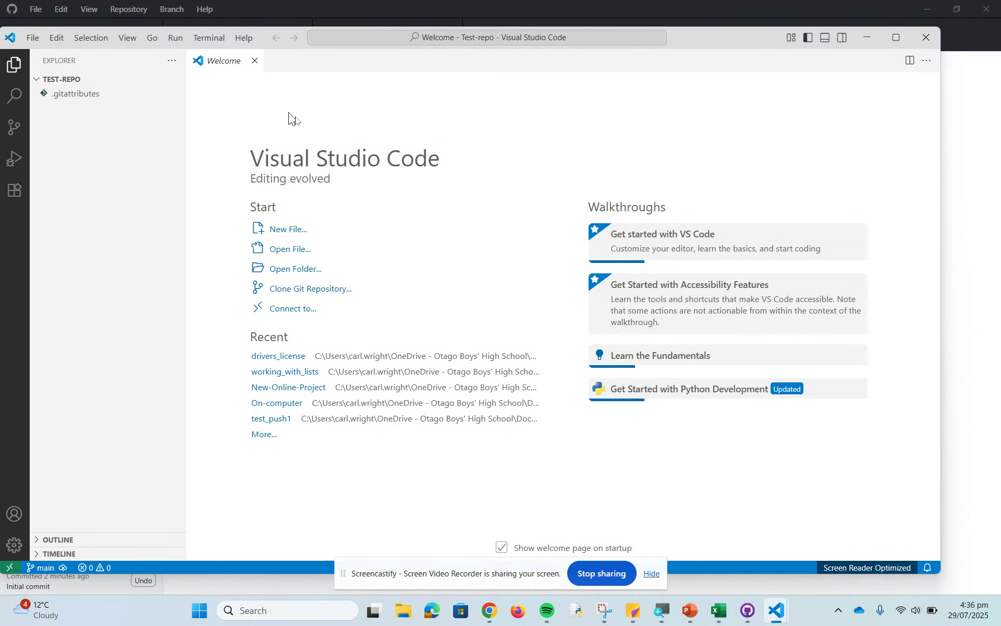
- Create a new Python file named test.py in the Test-repo folder
click(32, 39)
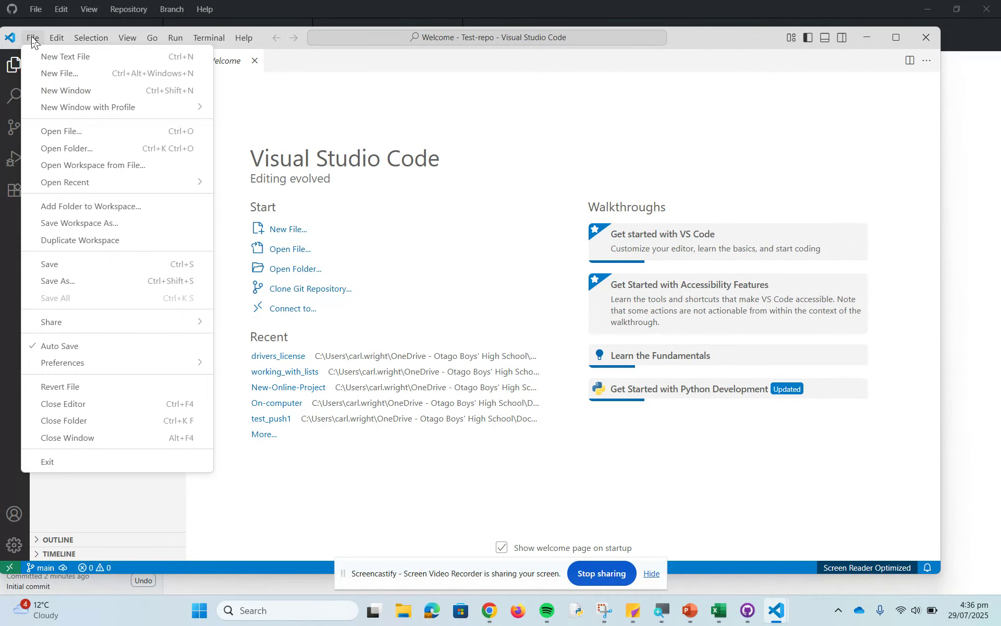
click(51, 77)
text(test.py)
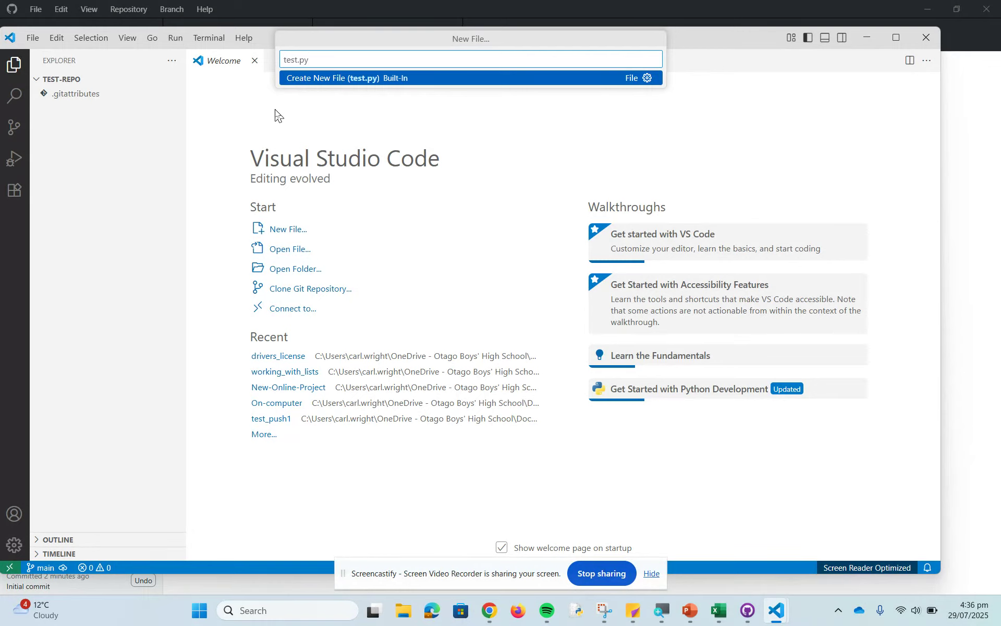
key(Return)
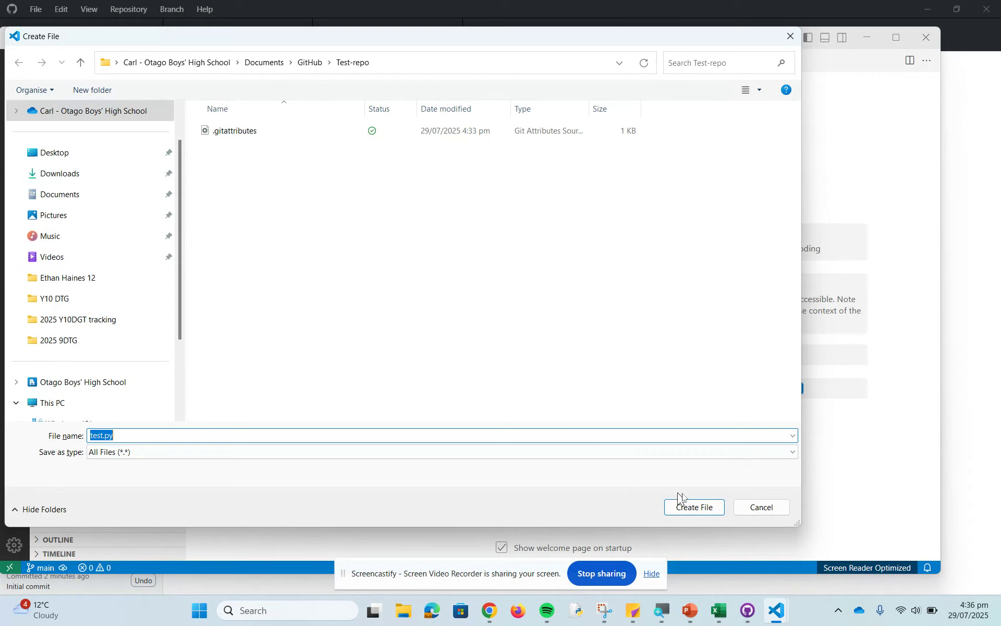
click(707, 509)
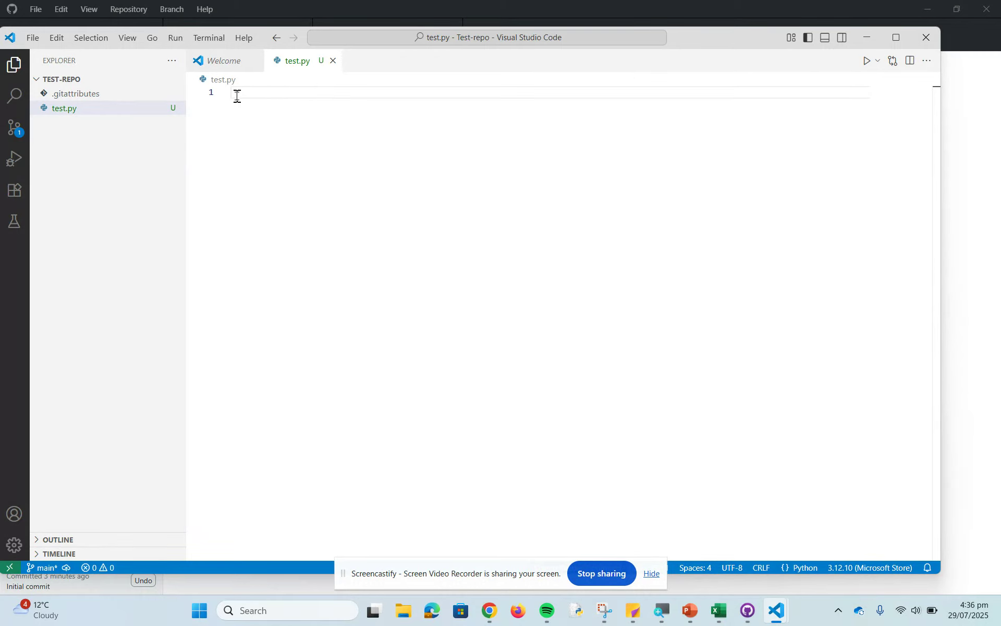
- Write the line print('Hello World') in test.py
text(print)
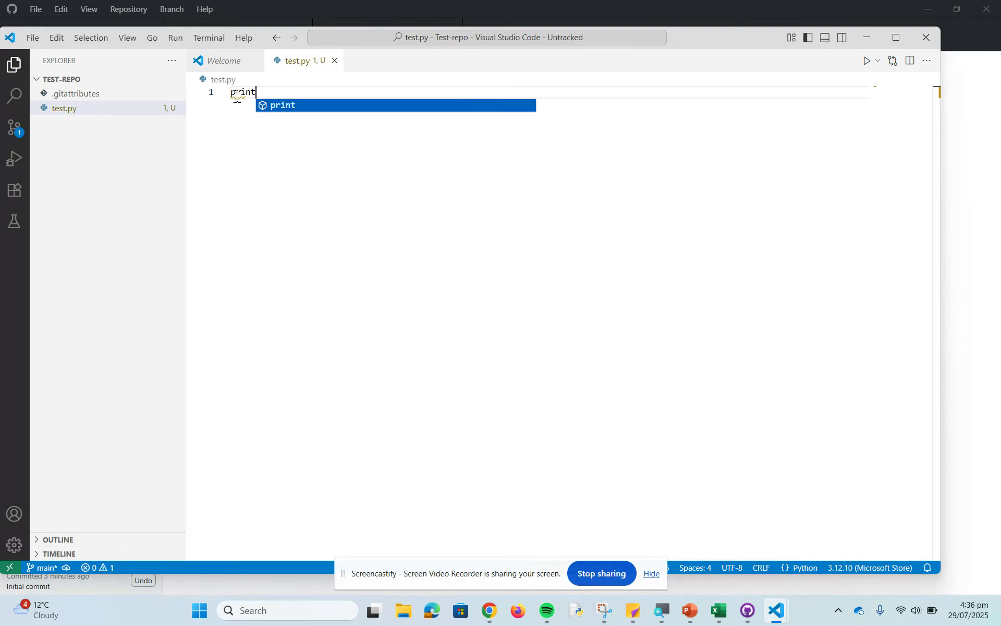
text(('Hell)
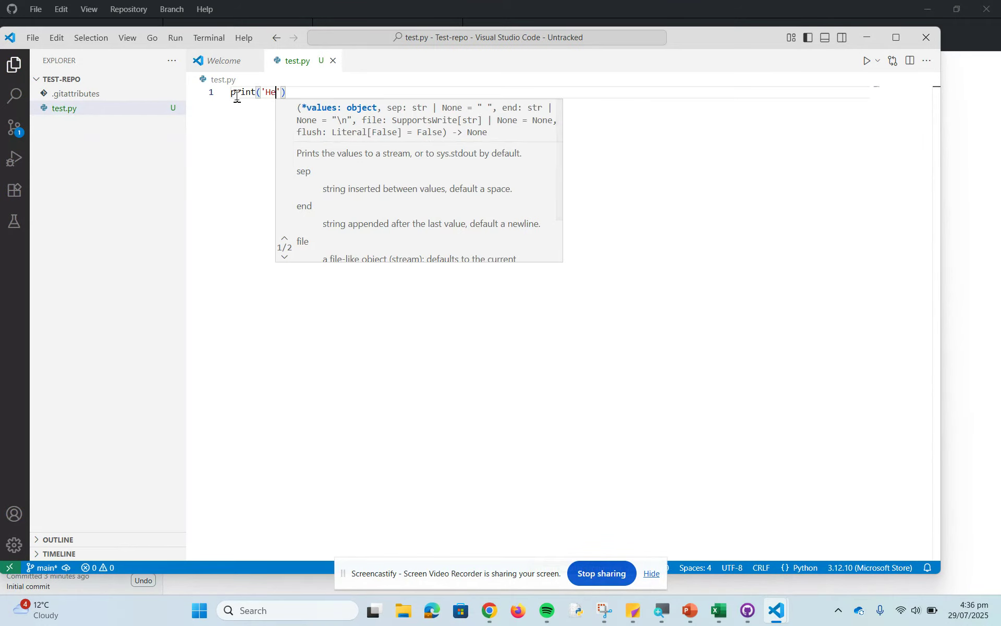
text(o Wr)
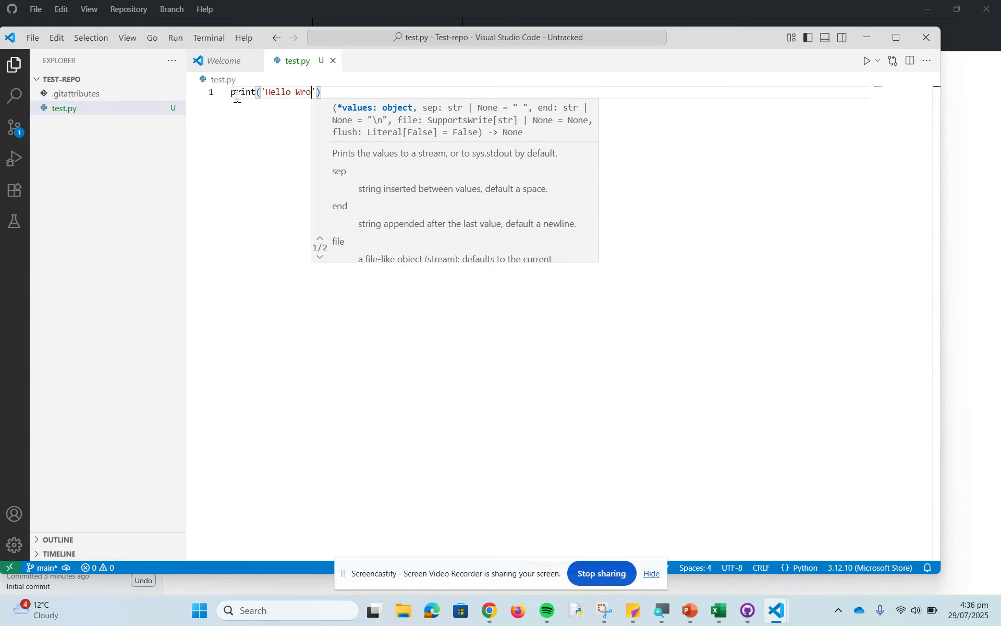
key(BackSpace)
text(orld)
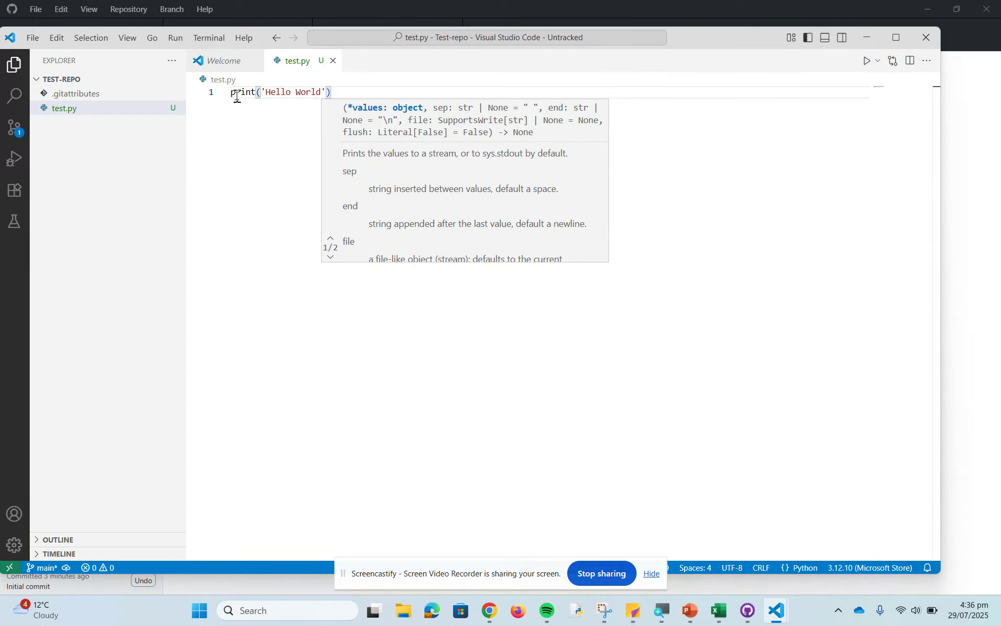
click(254, 136)
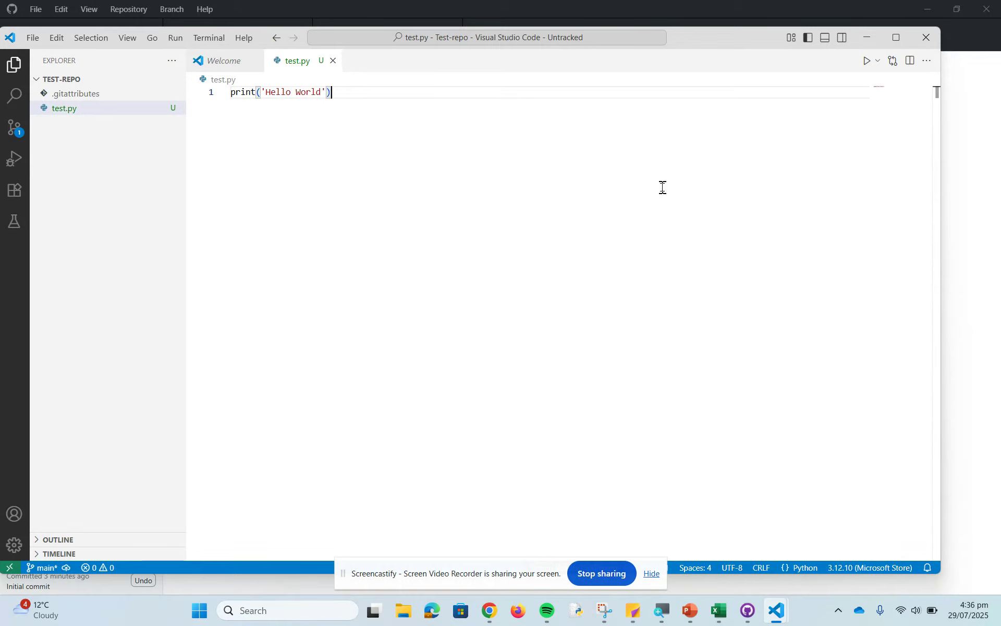
- Run test.py, check its output in the terminal, and close the terminal panel
click(866, 62)
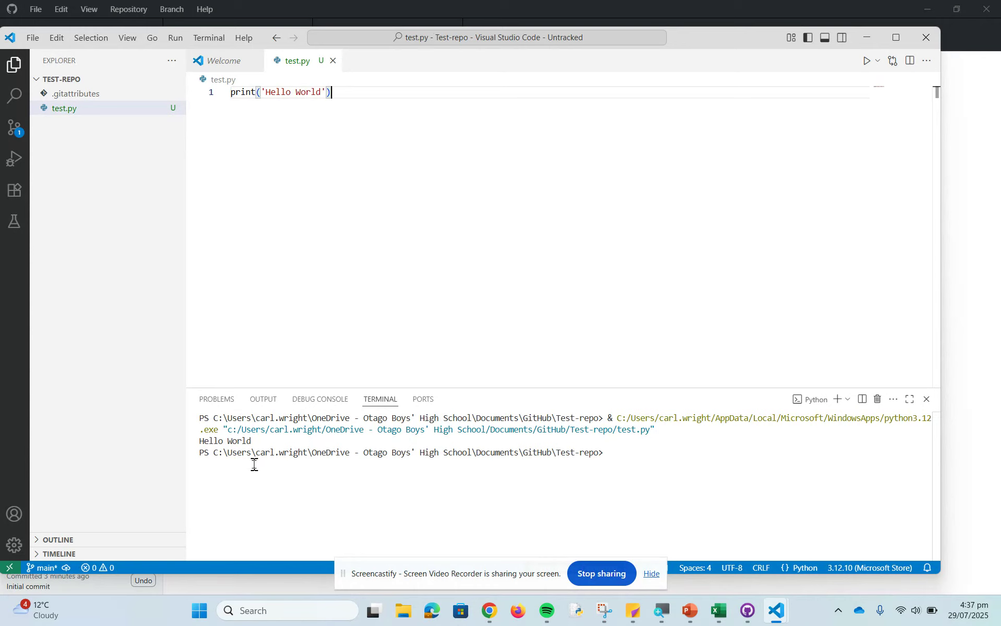
drag(252, 442, 206, 442)
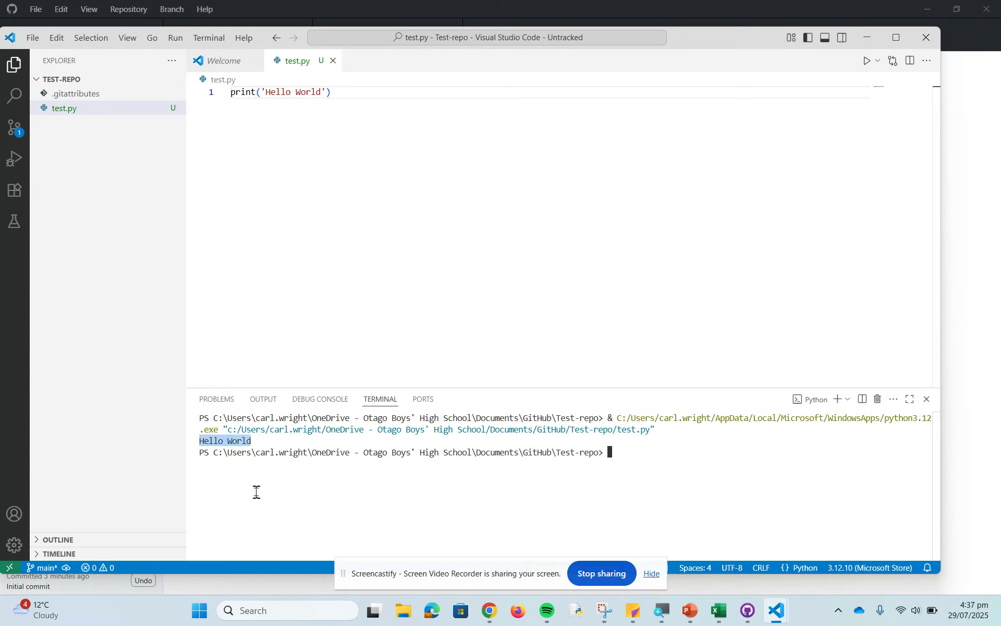
key(ctrl+c)
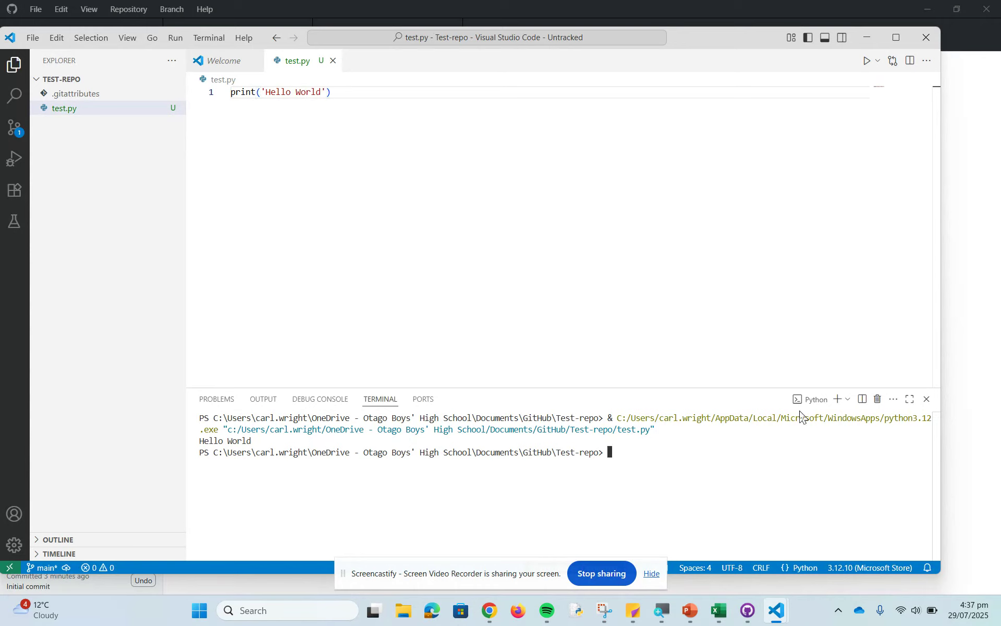
click(927, 399)
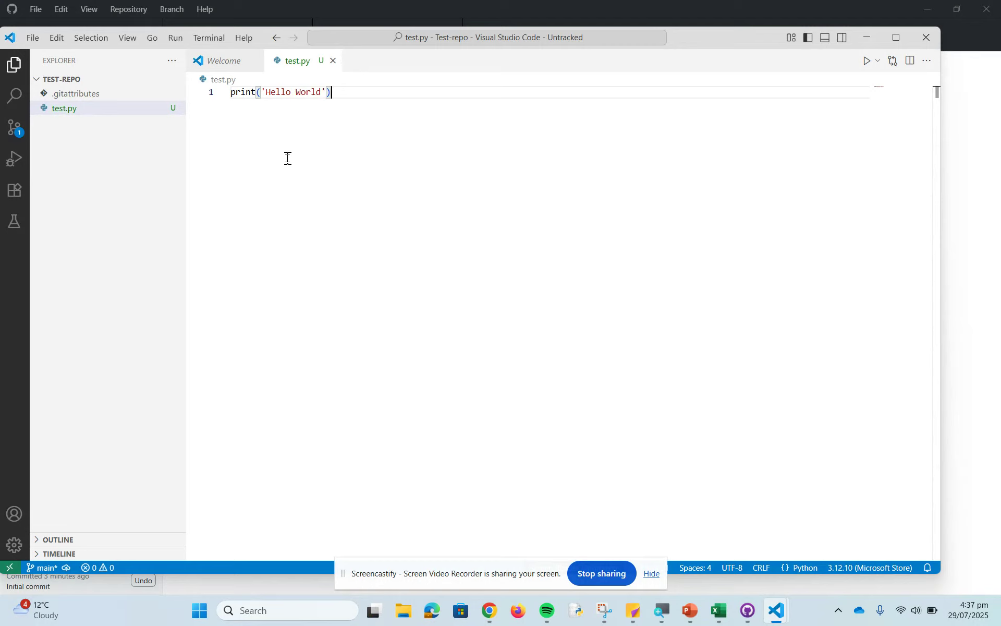
- Save test.py, minimize the editor and switch to GitHub Desktop
click(33, 38)
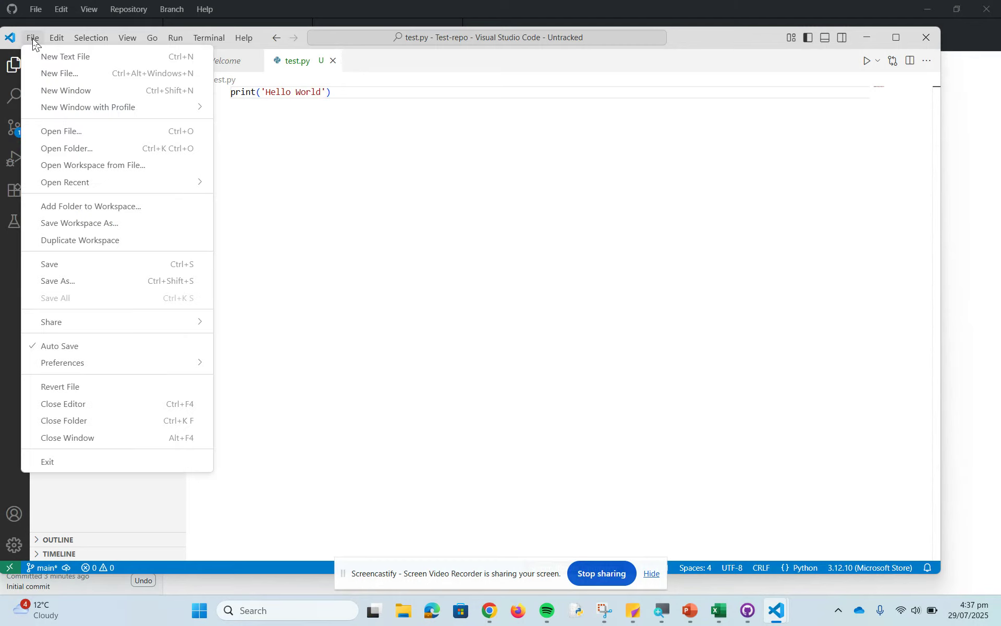
click(46, 267)
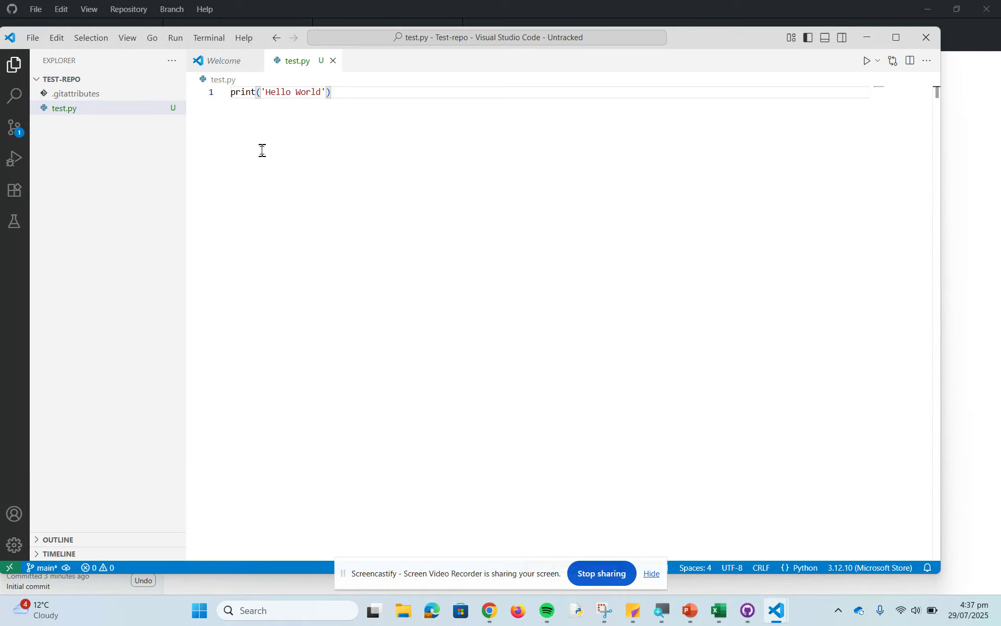
drag(731, 42, 765, 67)
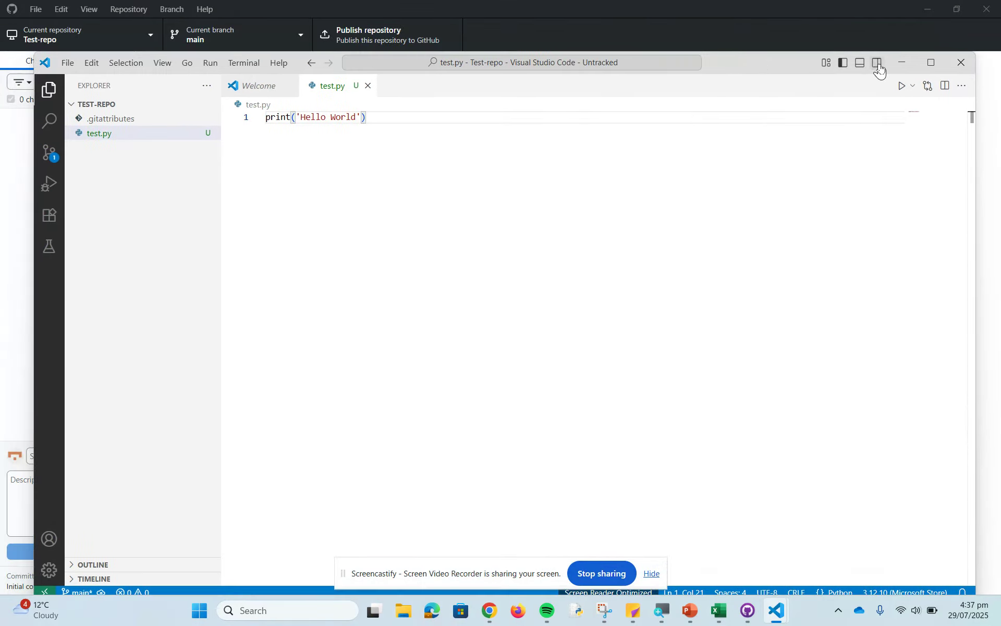
click(899, 62)
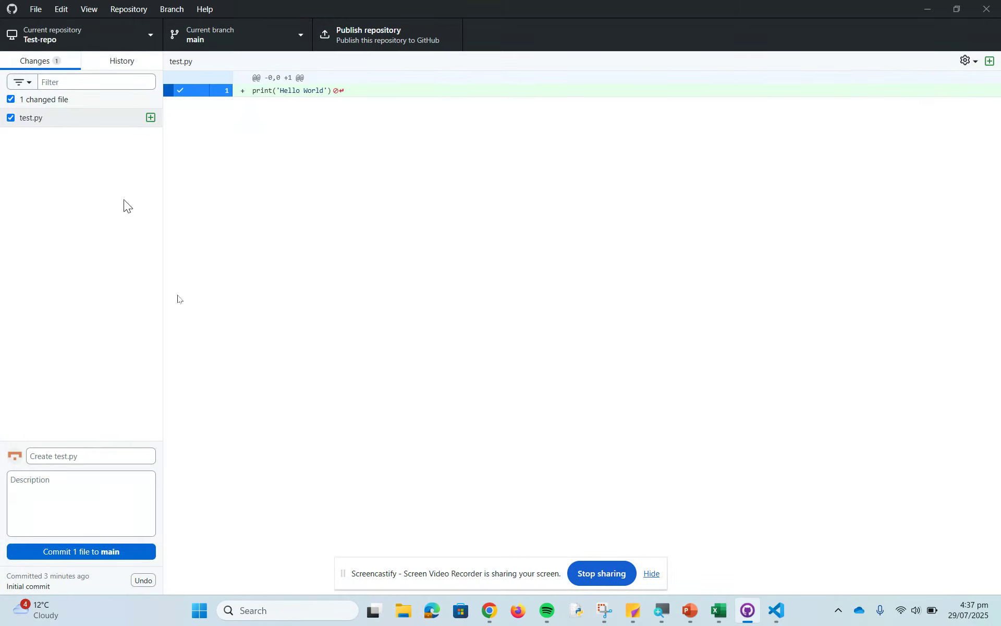
click(746, 616)
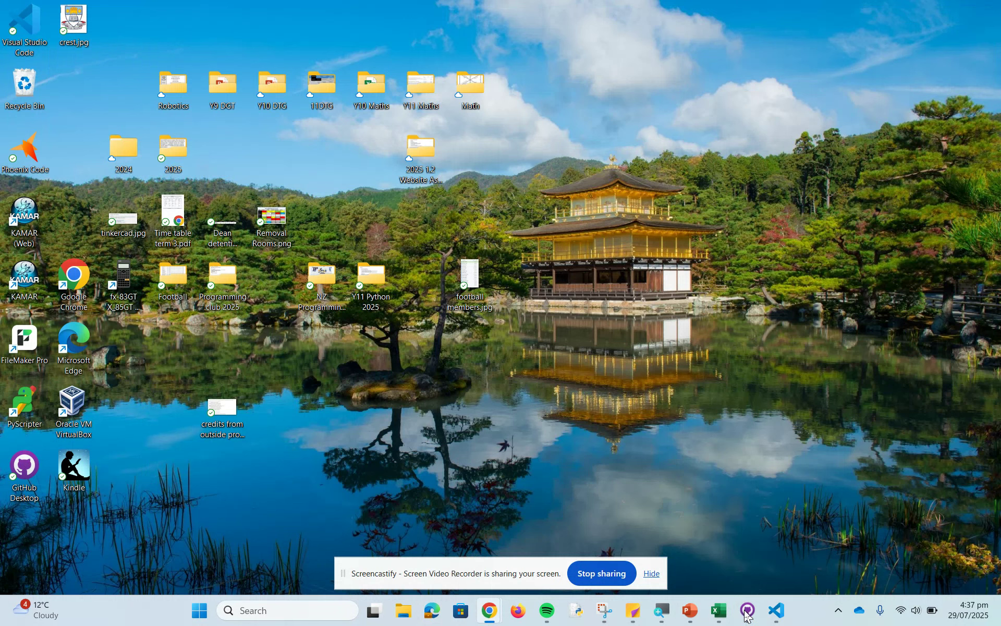
click(746, 615)
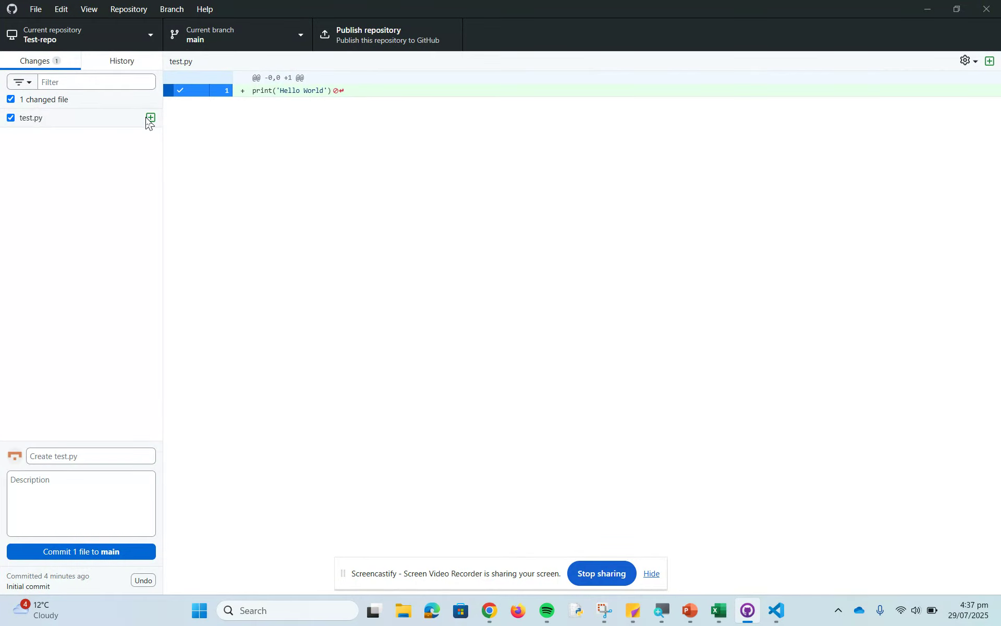
- Exclude and re-include the changed test.py file, and review the .gitattributes change of the Initial commit before returning to the pending changes
click(40, 102)
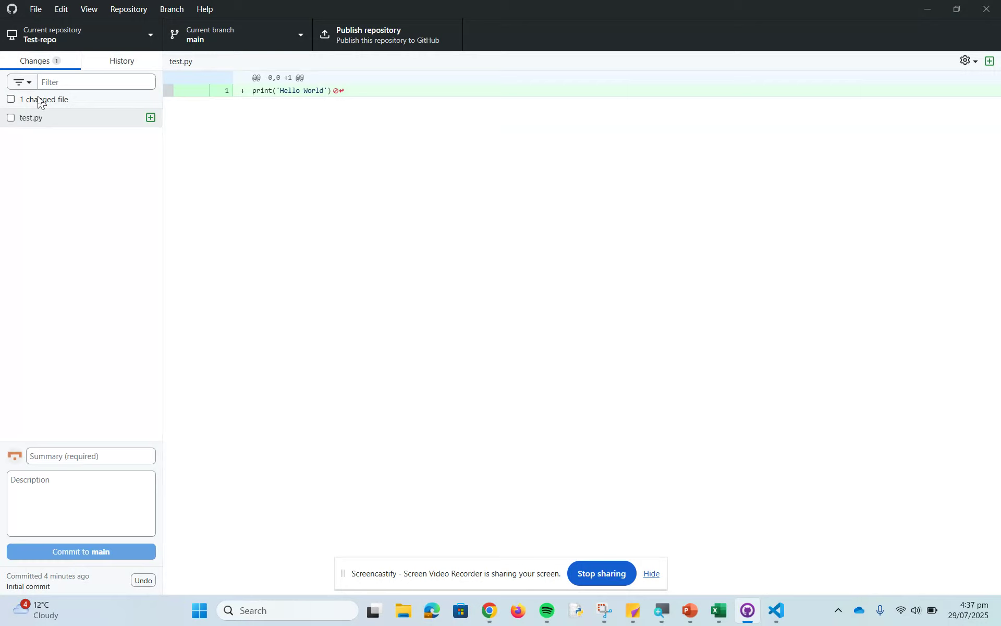
click(11, 100)
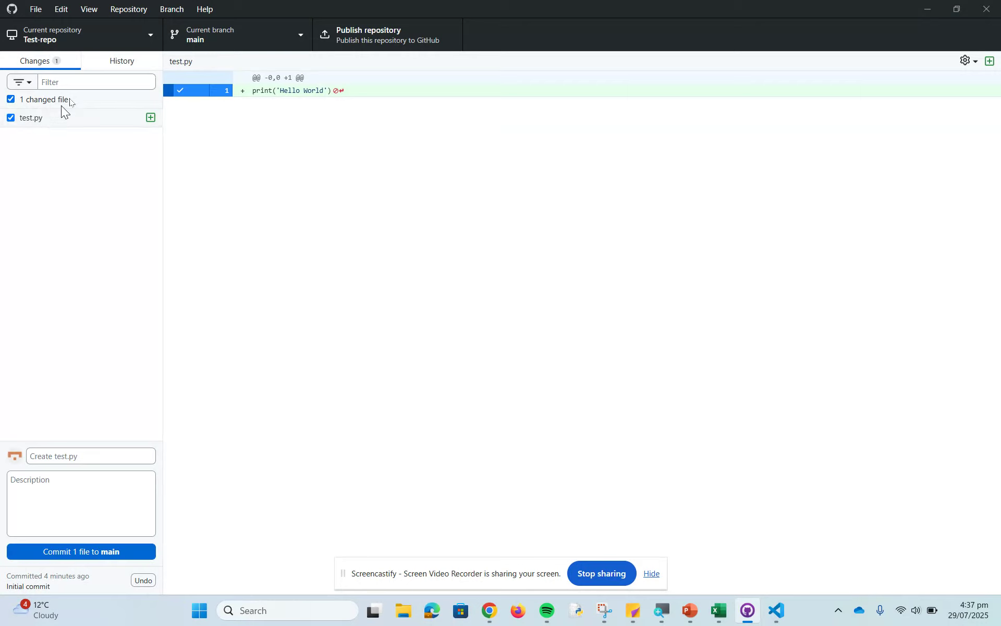
click(112, 62)
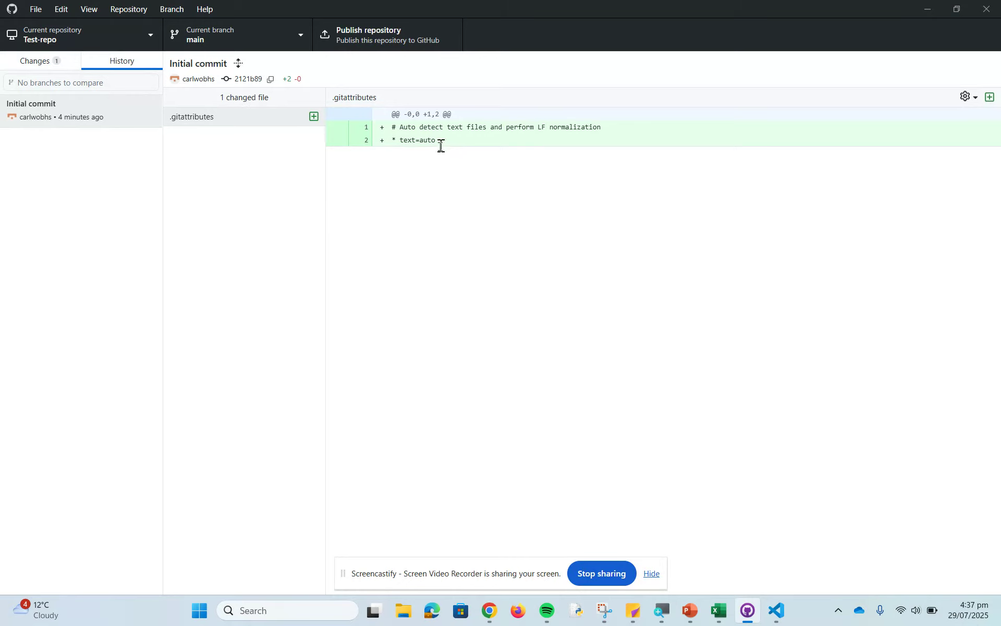
click(188, 121)
click(70, 119)
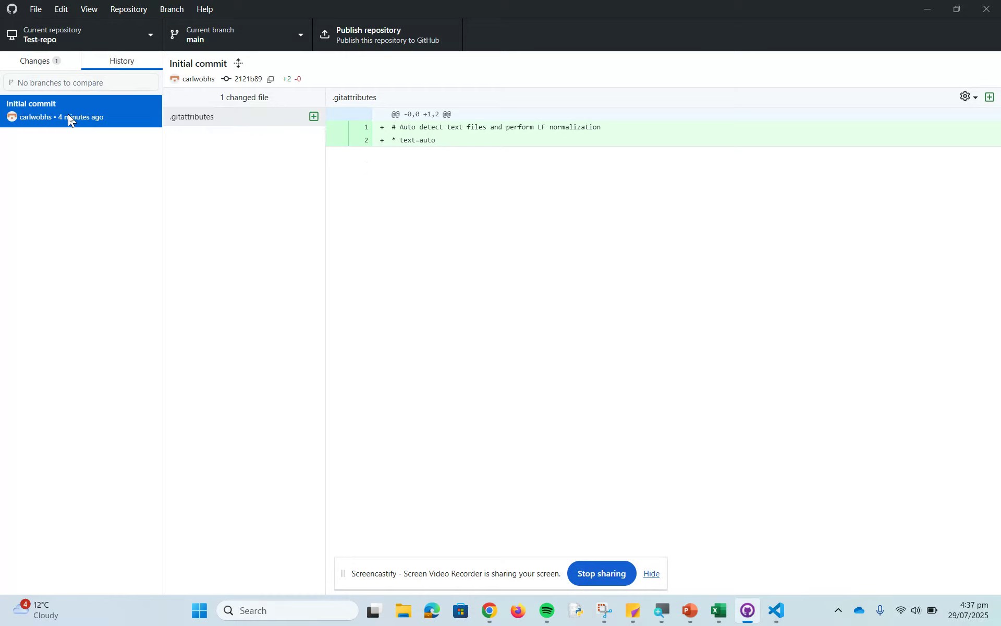
click(36, 62)
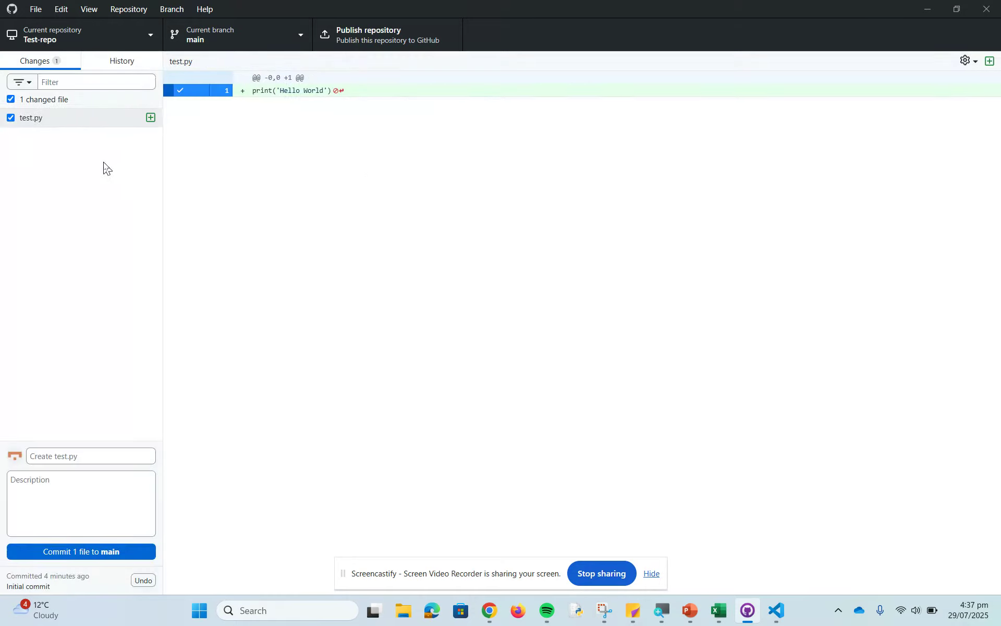